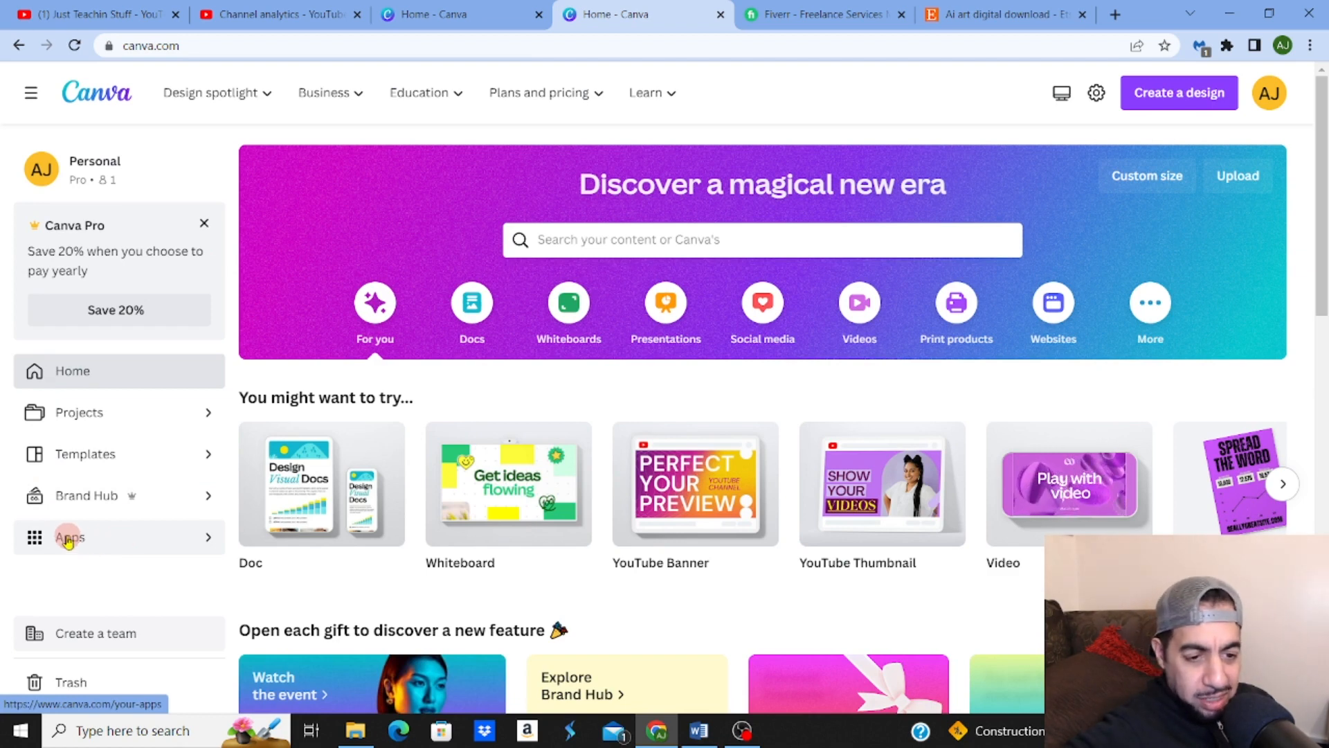
Browse the available apps and open Text to Image in a new Doc design
left_click(142, 539)
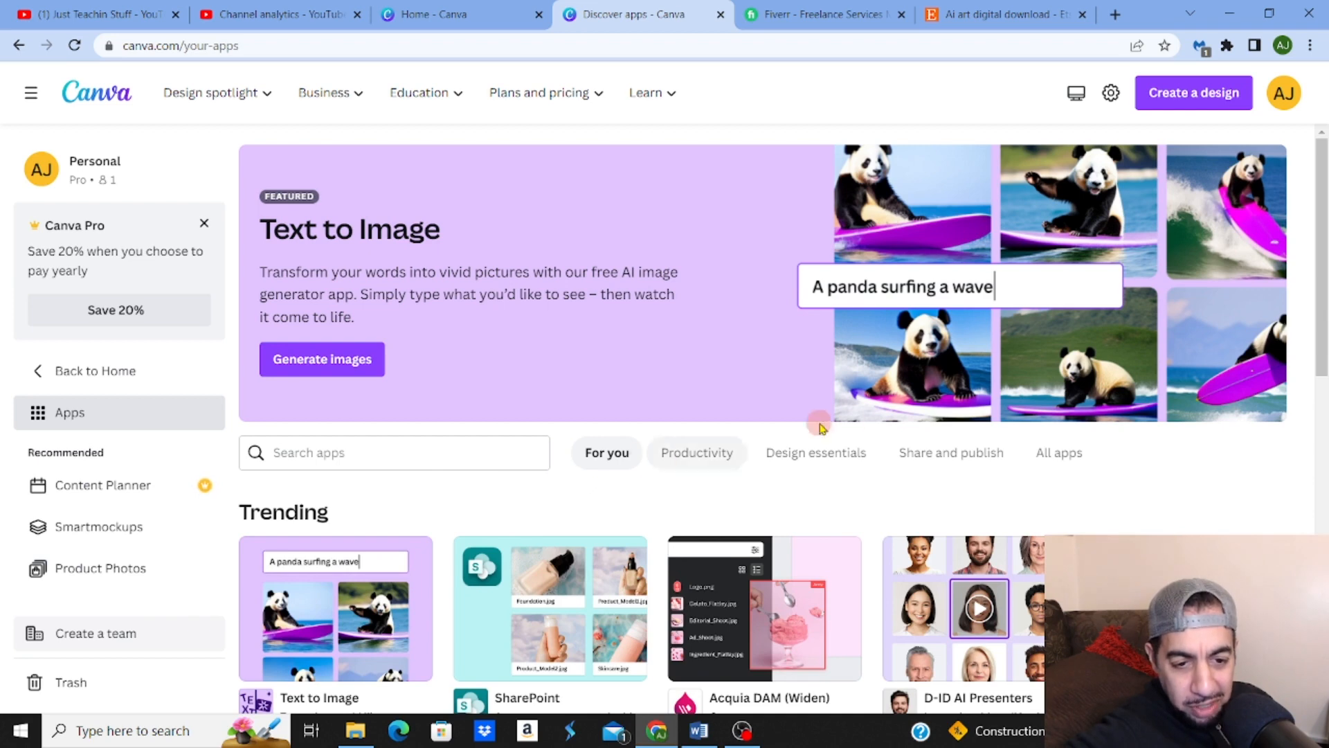
left_click_drag(1326, 209, 1324, 381)
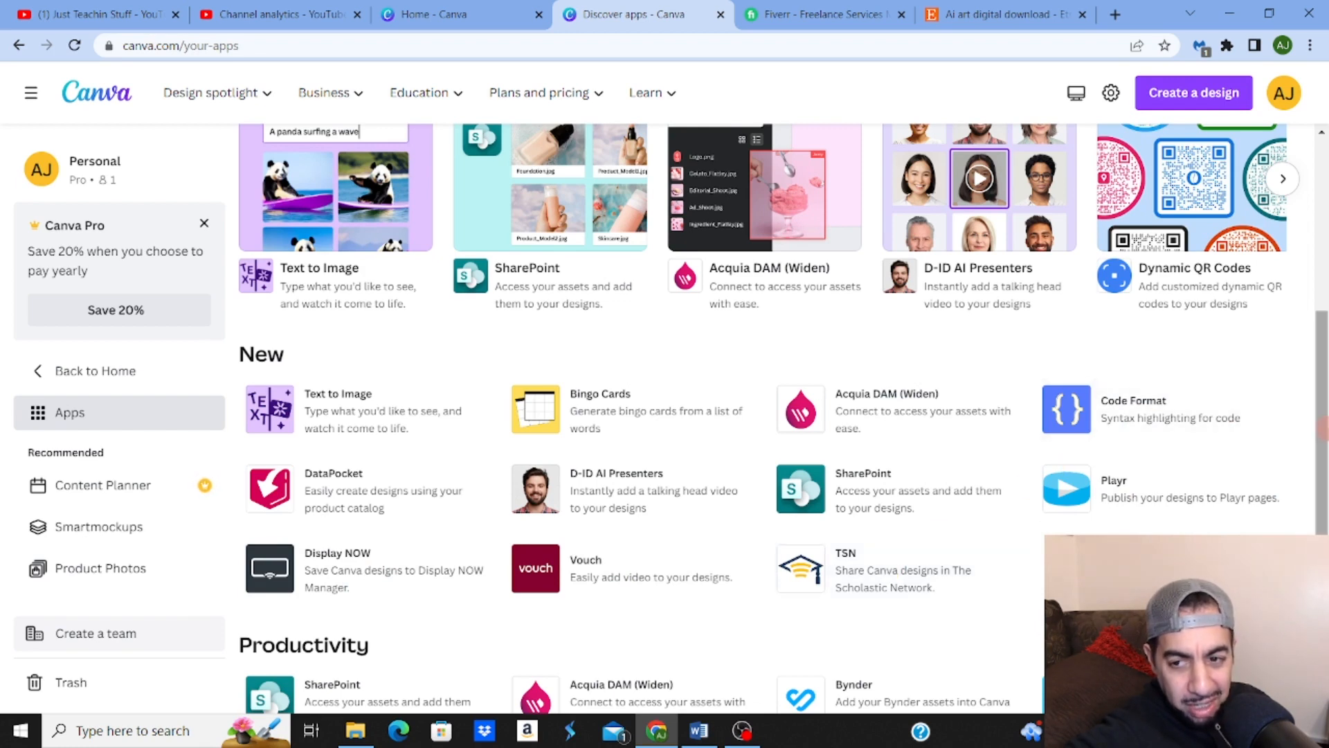
left_click_drag(1322, 428, 1325, 289)
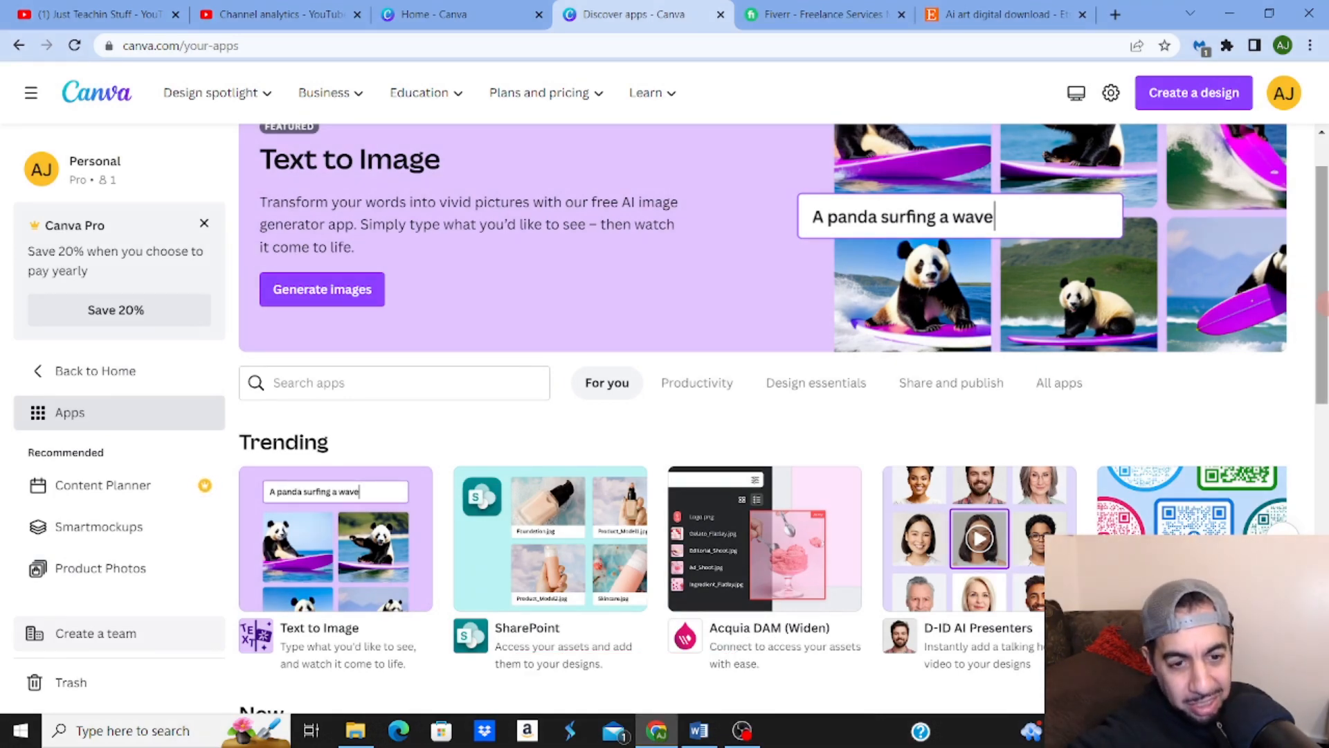
scroll(1324, 287, "up", 1)
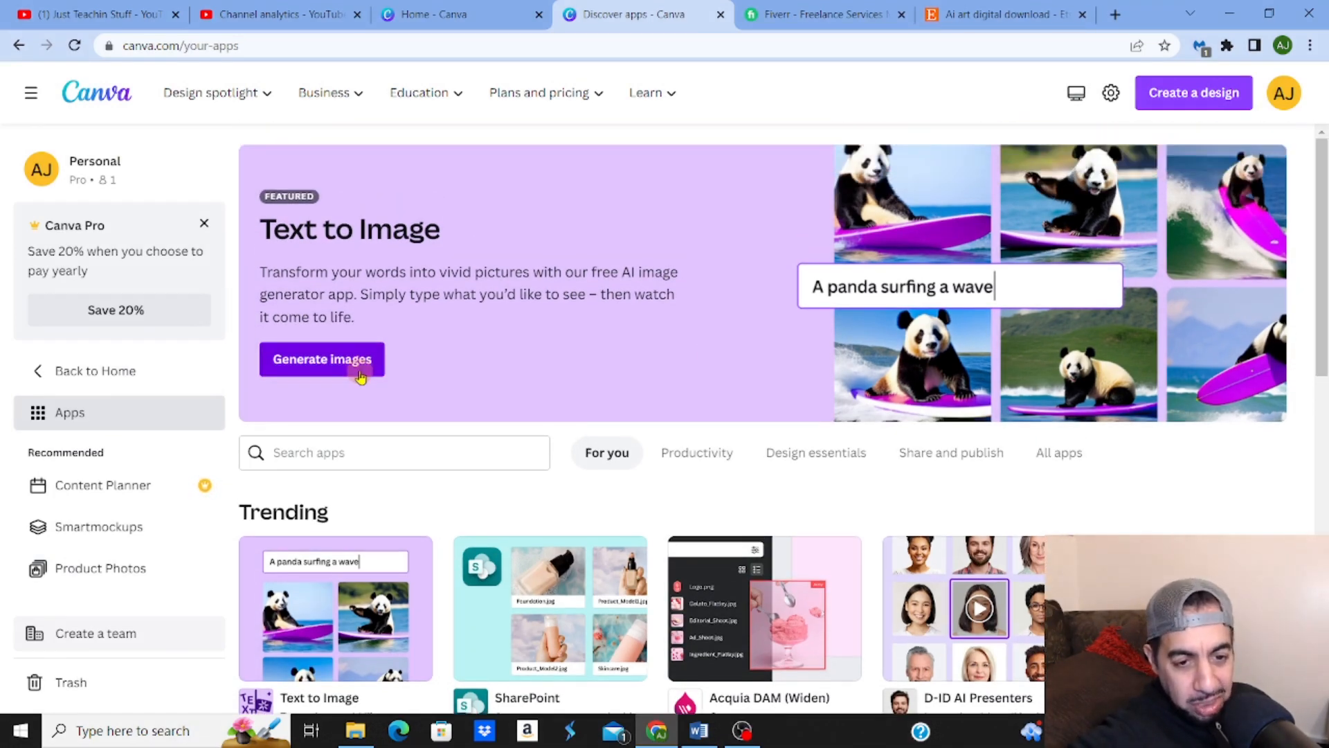
left_click(357, 374)
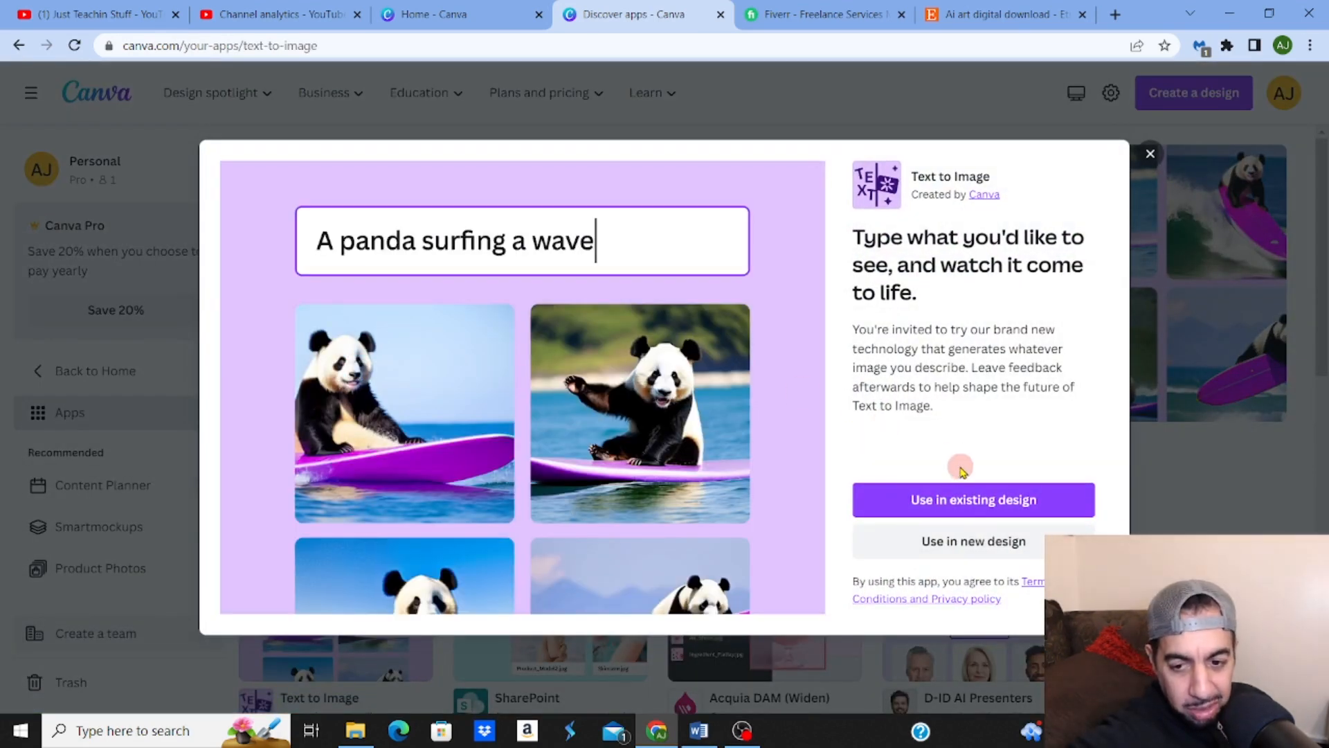
left_click(963, 545)
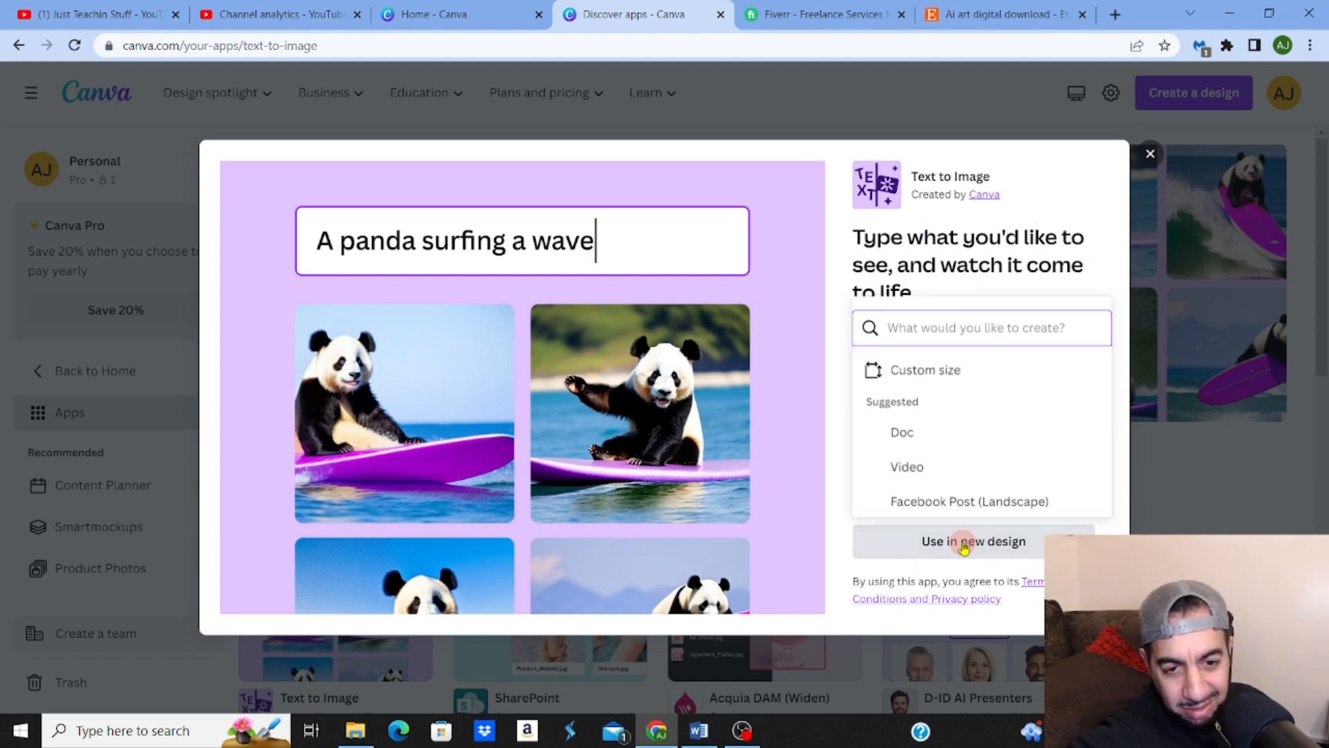
left_click(933, 433)
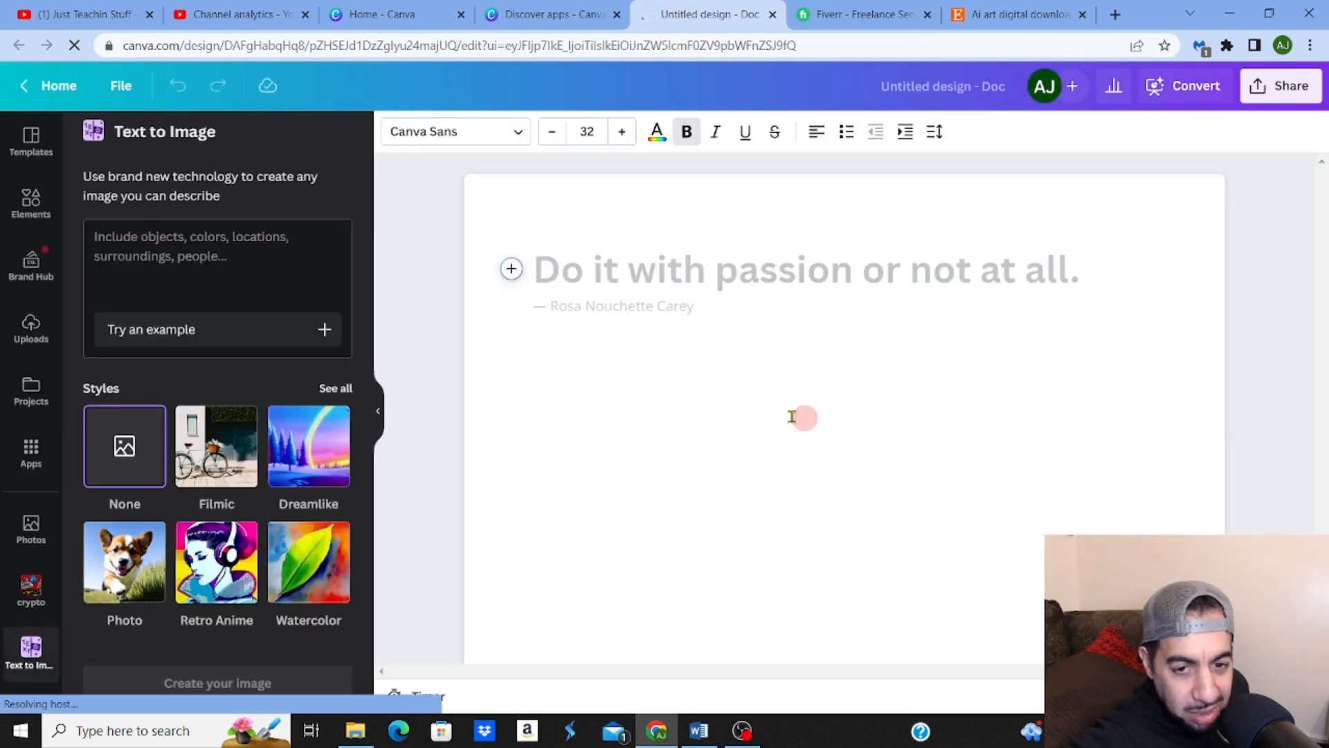
left_click(512, 269)
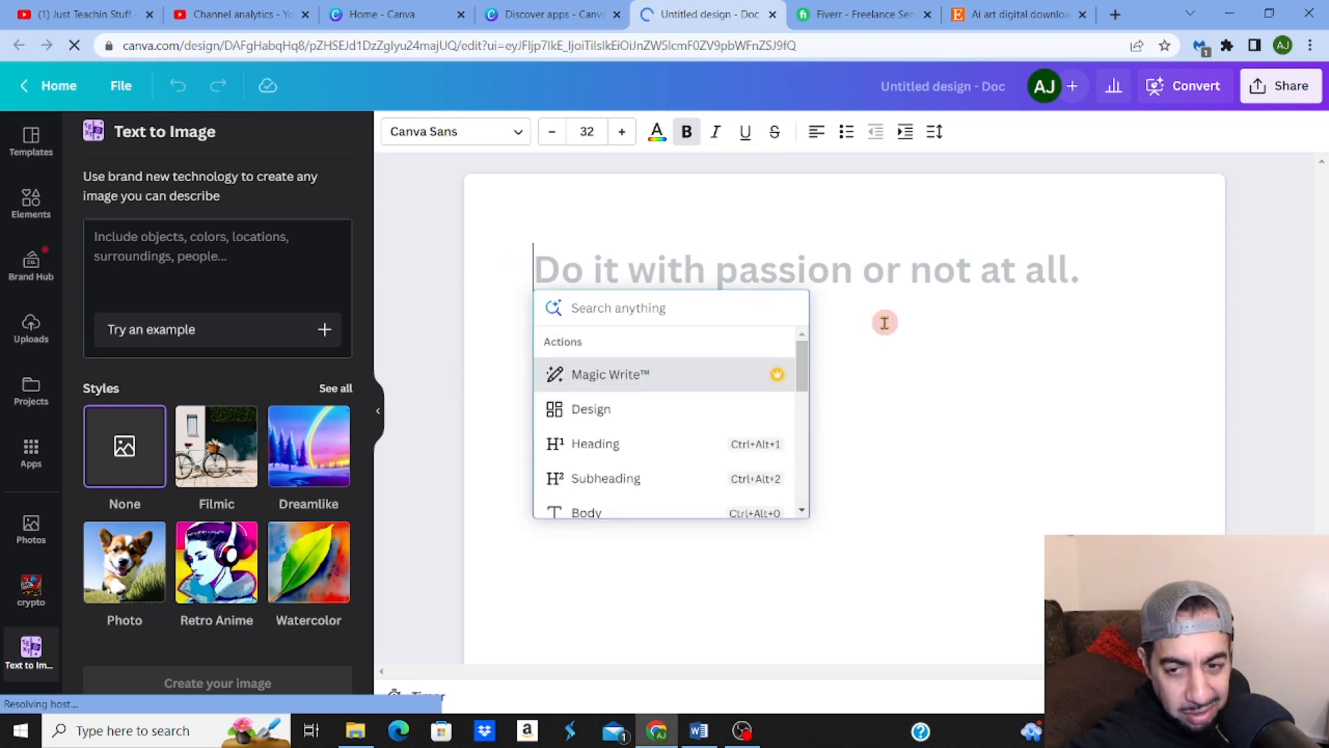
left_click(1062, 276)
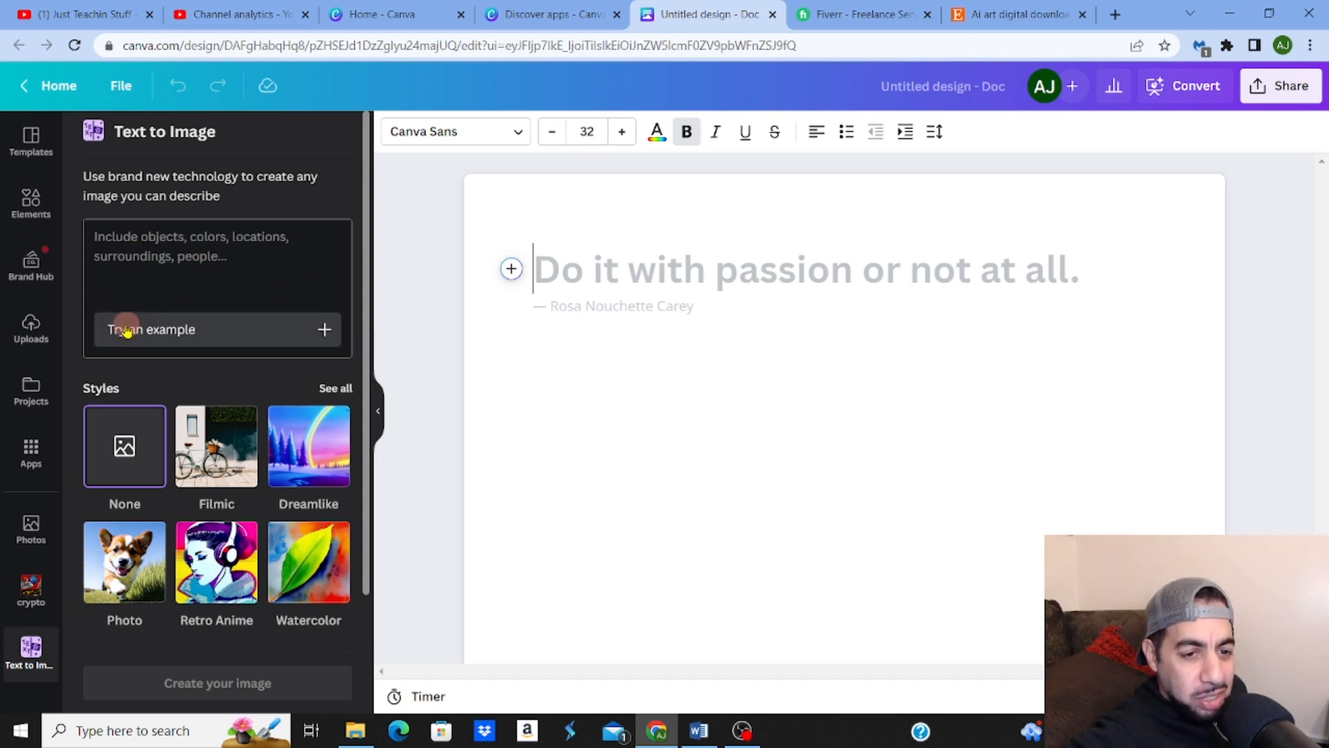
Use the example prompt "A tree house, cinematic lighting", browse the full style list, and generate images with no style applied
left_click(171, 335)
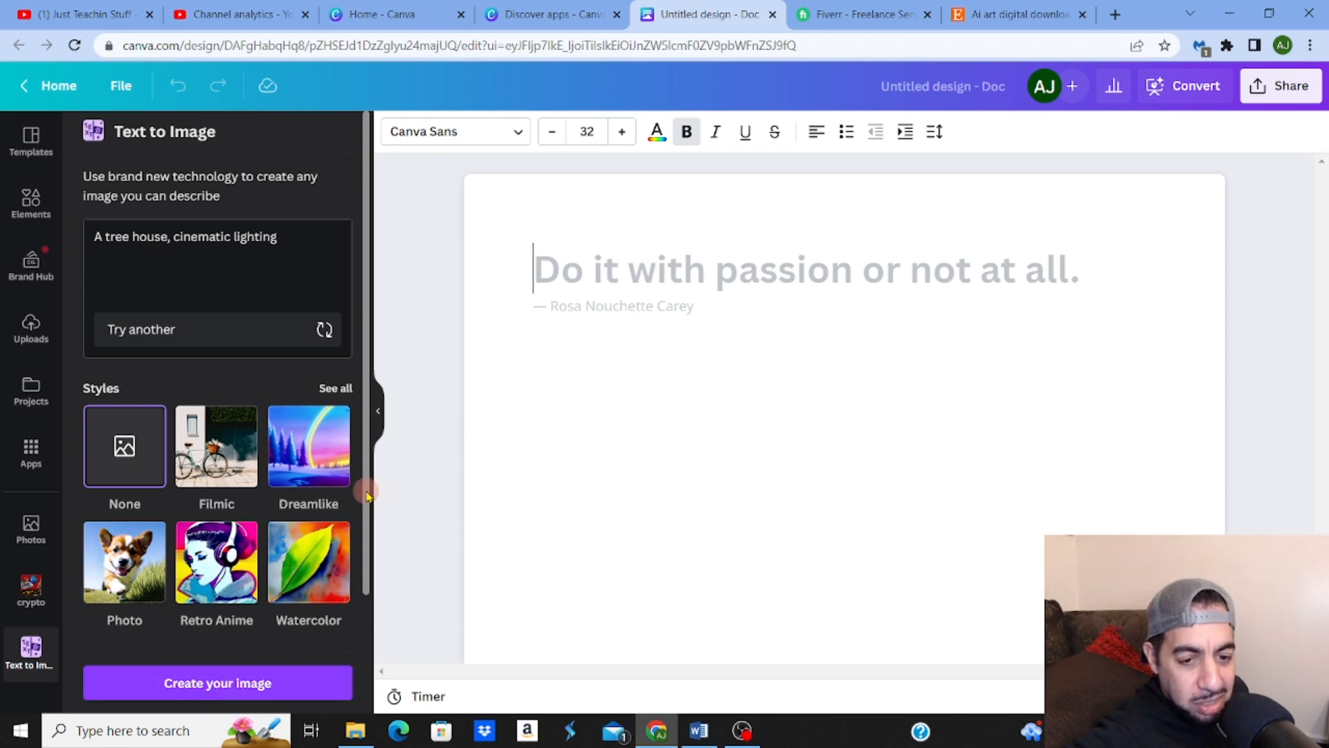
left_click_drag(362, 489, 367, 526)
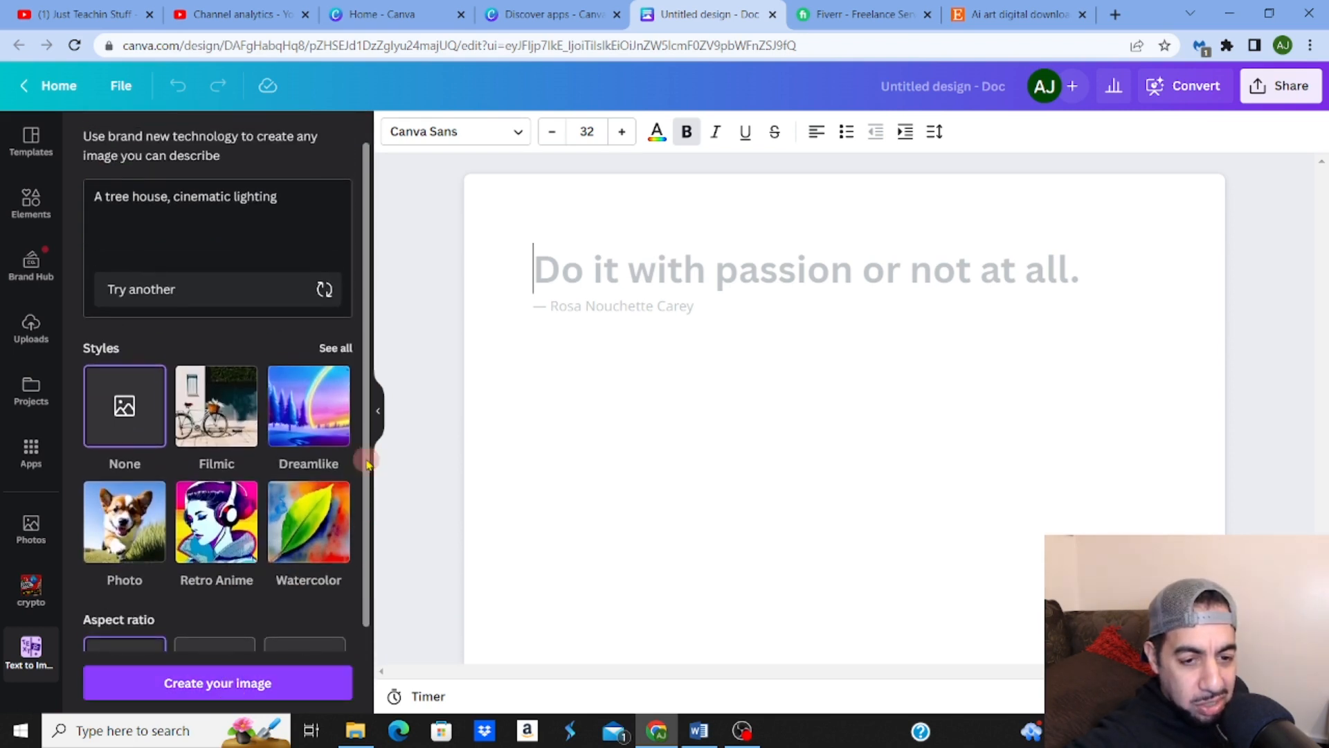
left_click(337, 349)
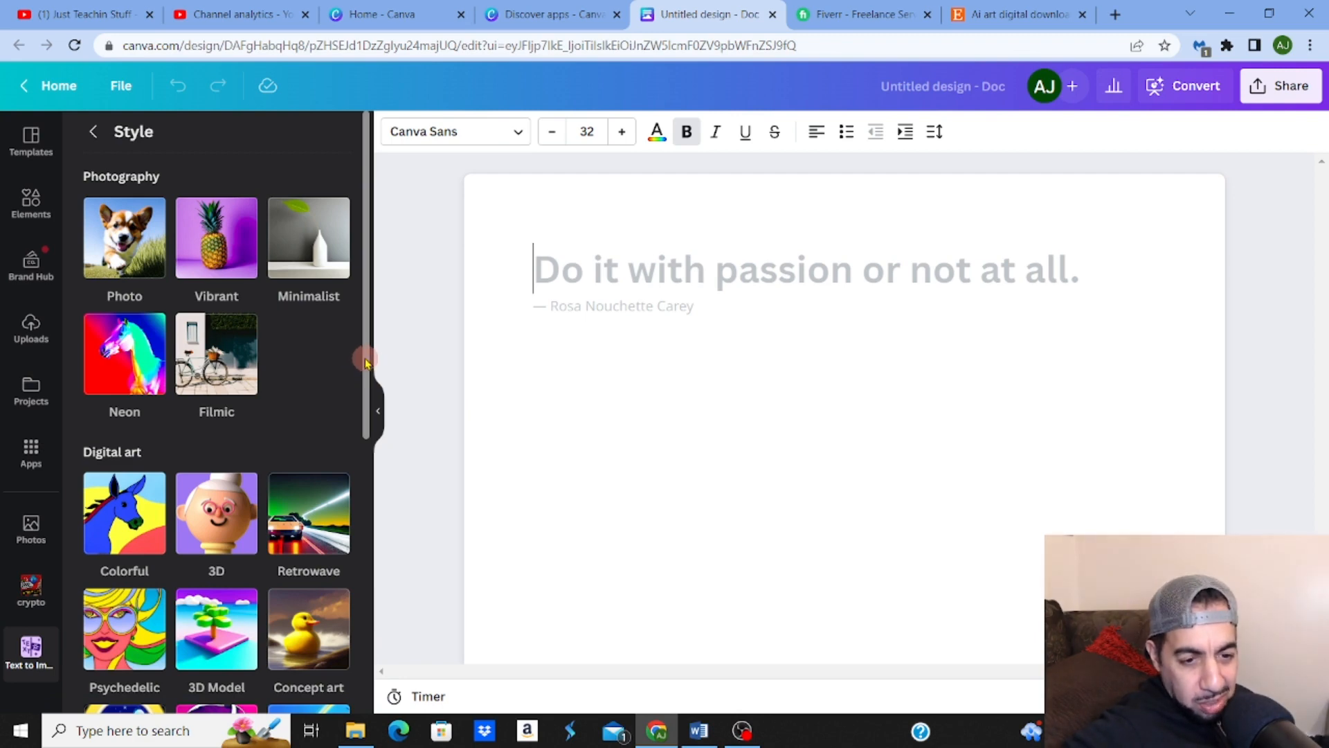
mouse_move(363, 367)
left_mouse_down()
mouse_move(376, 586)
mouse_move(374, 355)
left_mouse_up()
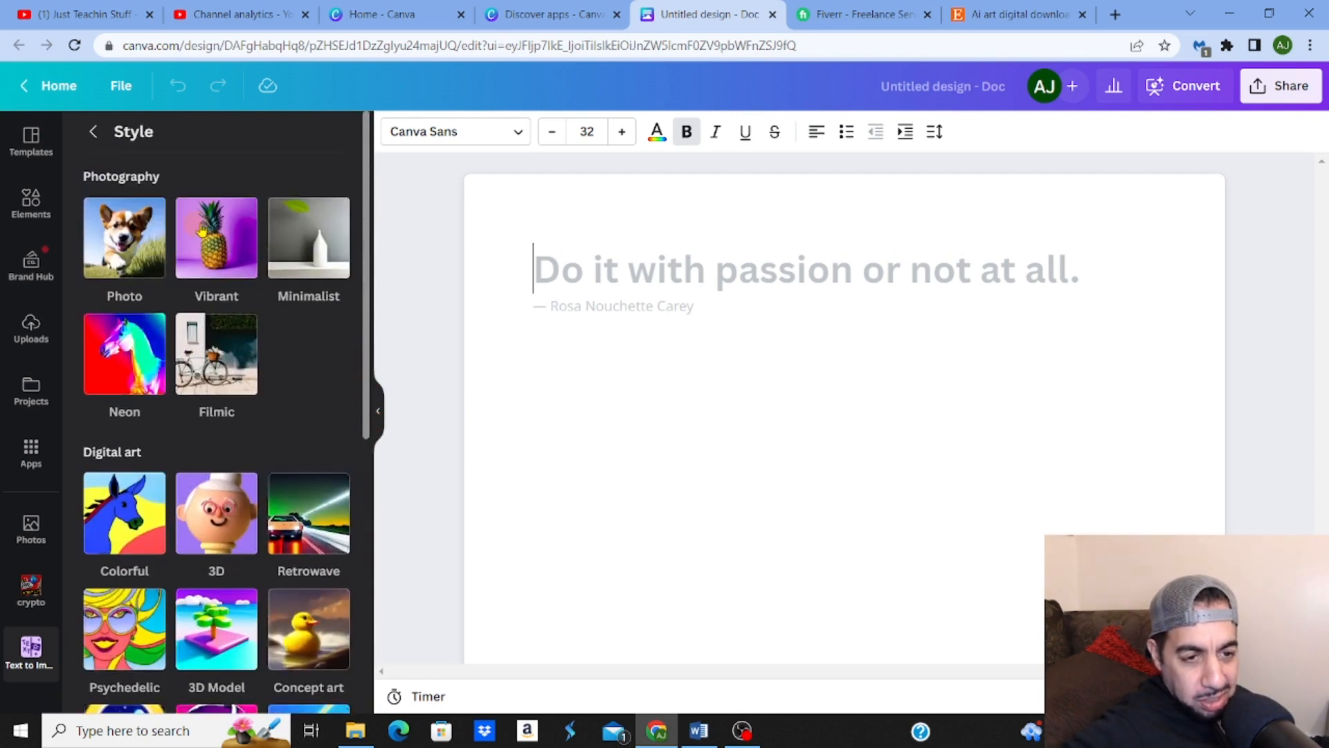
left_click(93, 132)
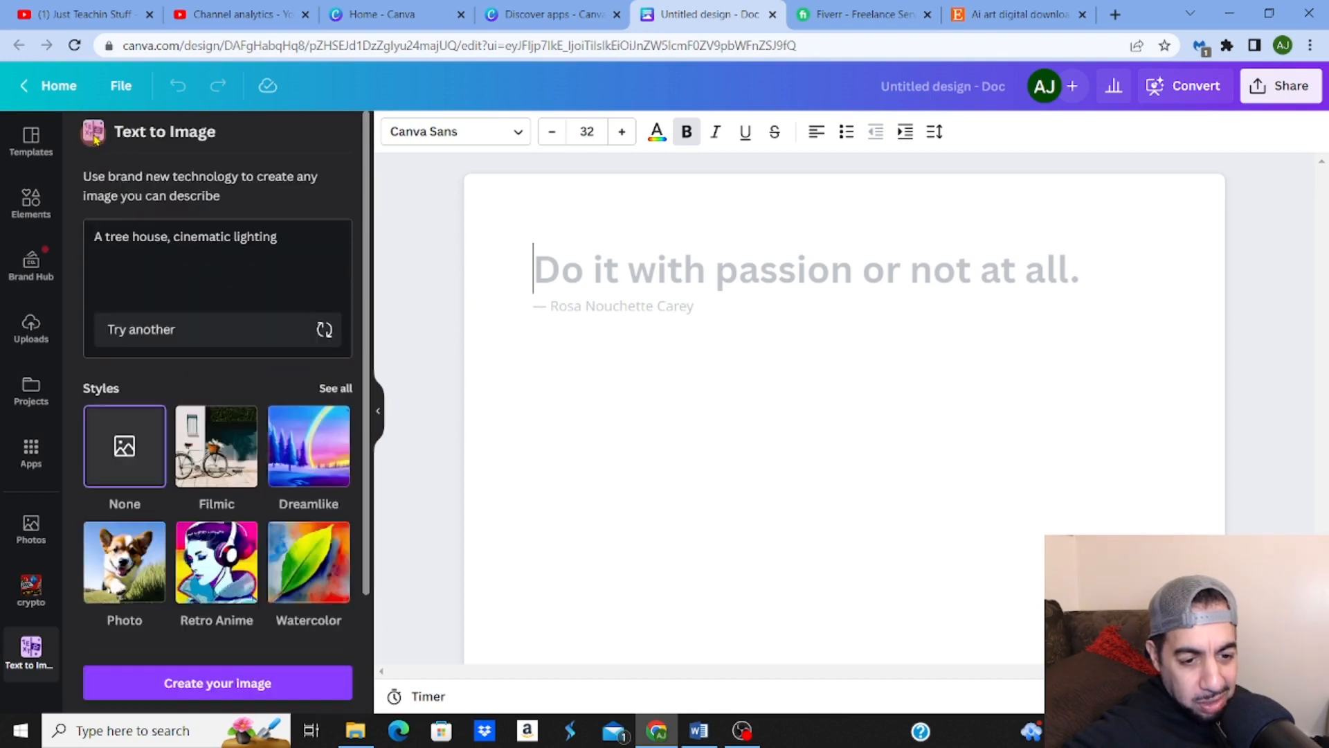
left_click(228, 682)
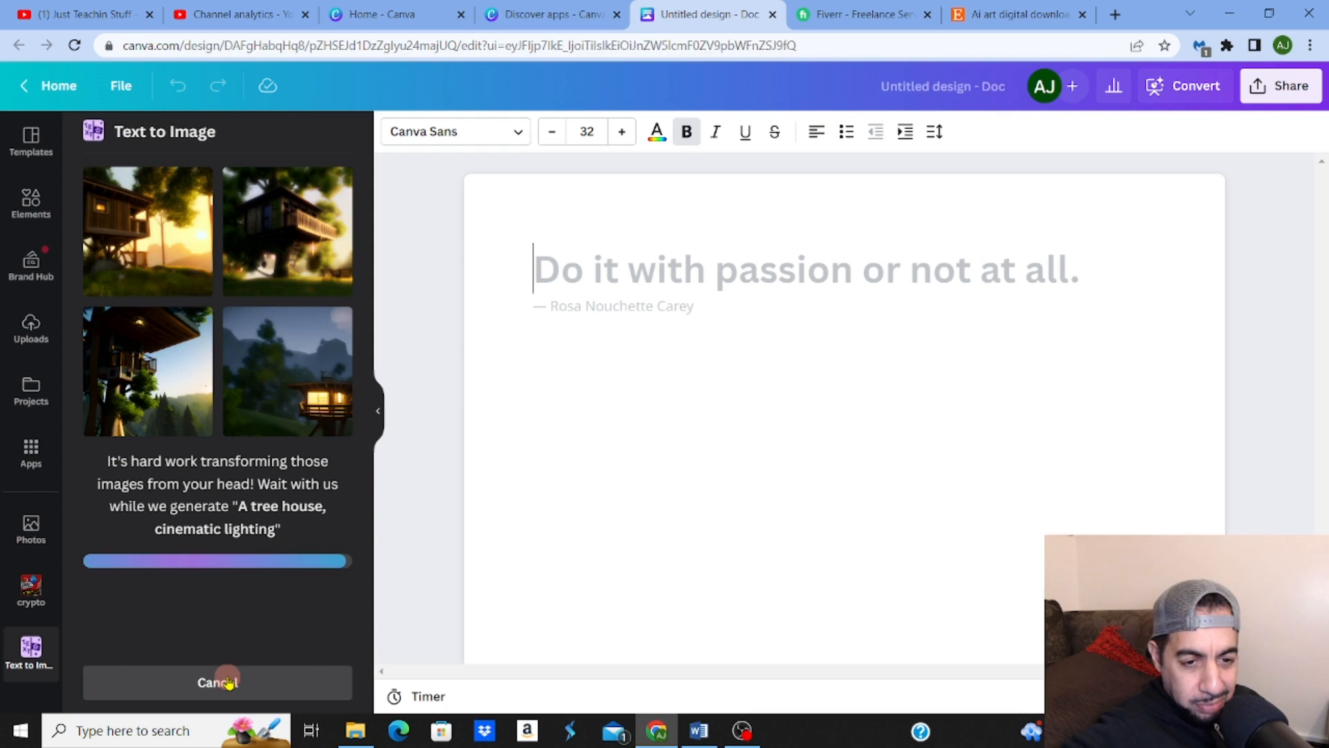
Insert the generated tree house image with the sunlit balcony into the document to view it, and delete it
left_click(288, 254)
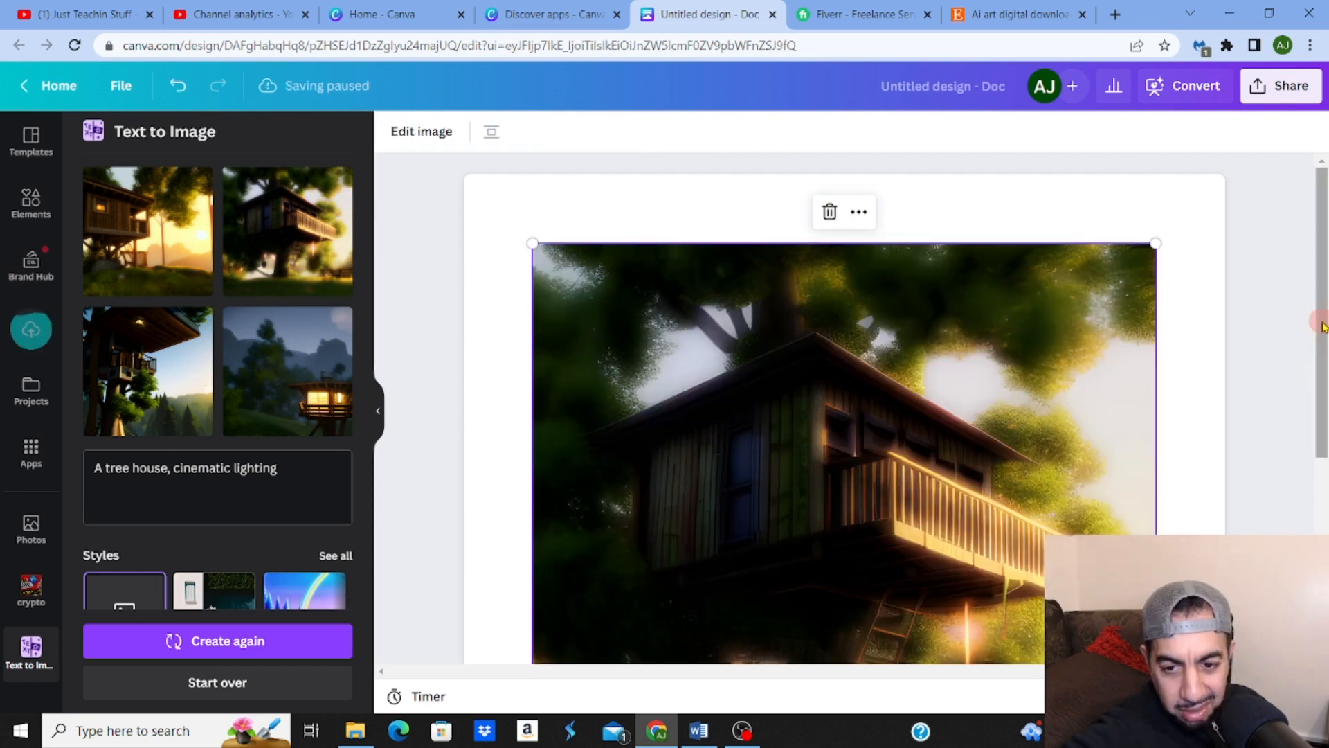
left_click_drag(1322, 326, 1326, 435)
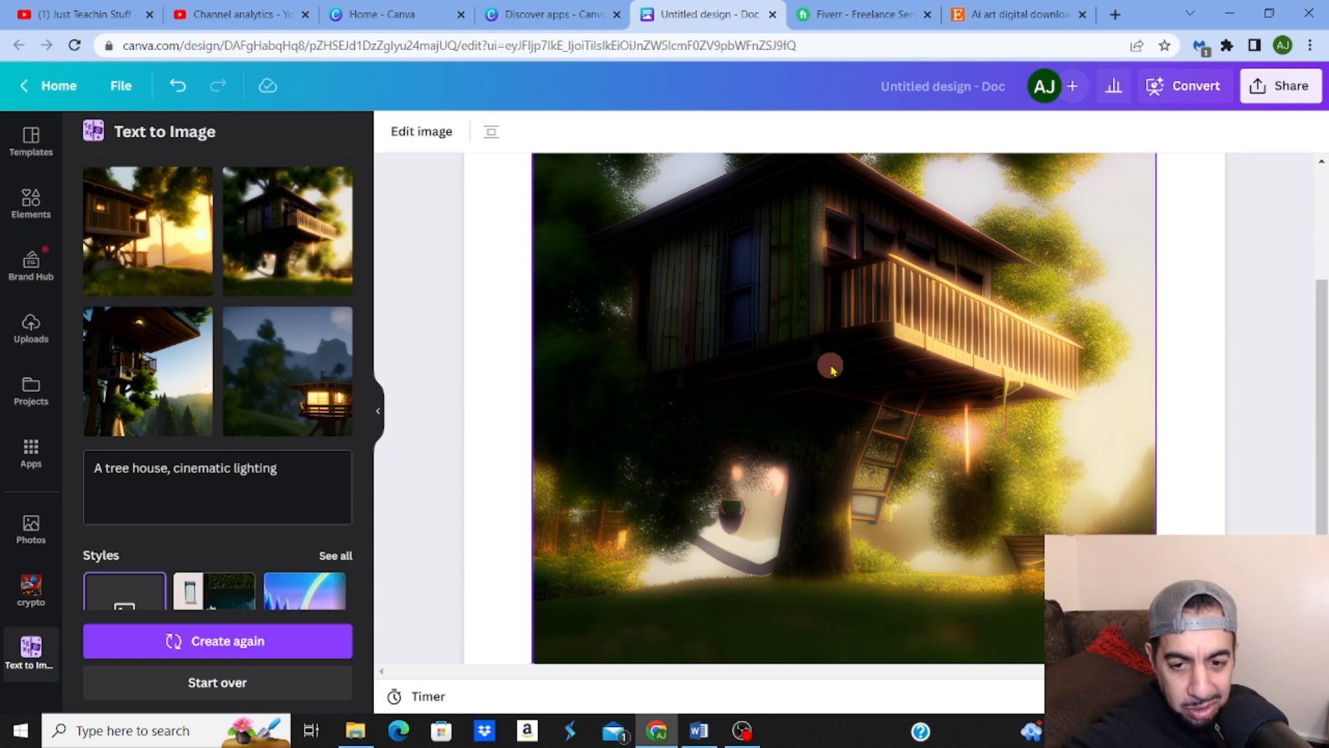
key("Delete")
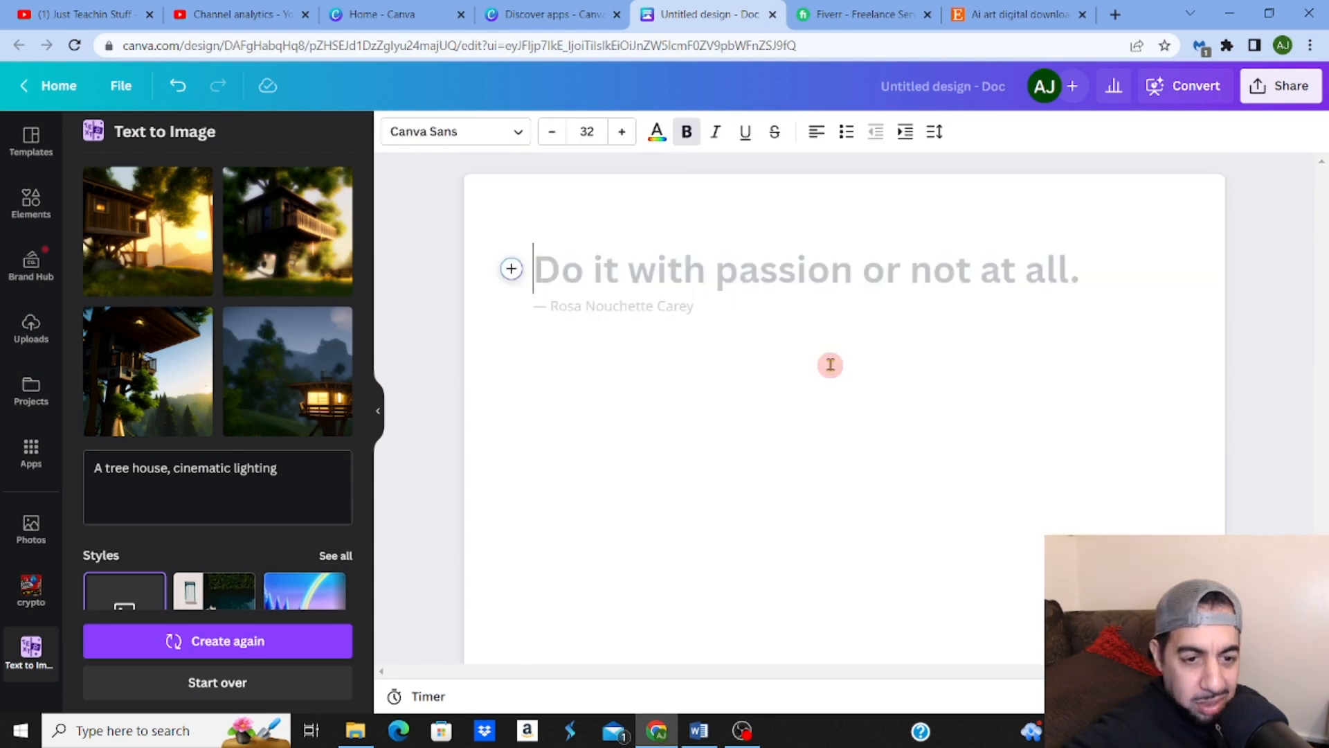
Insert the generated tree house image with the lantern under its roof into the document and view it at full size
left_click(168, 370)
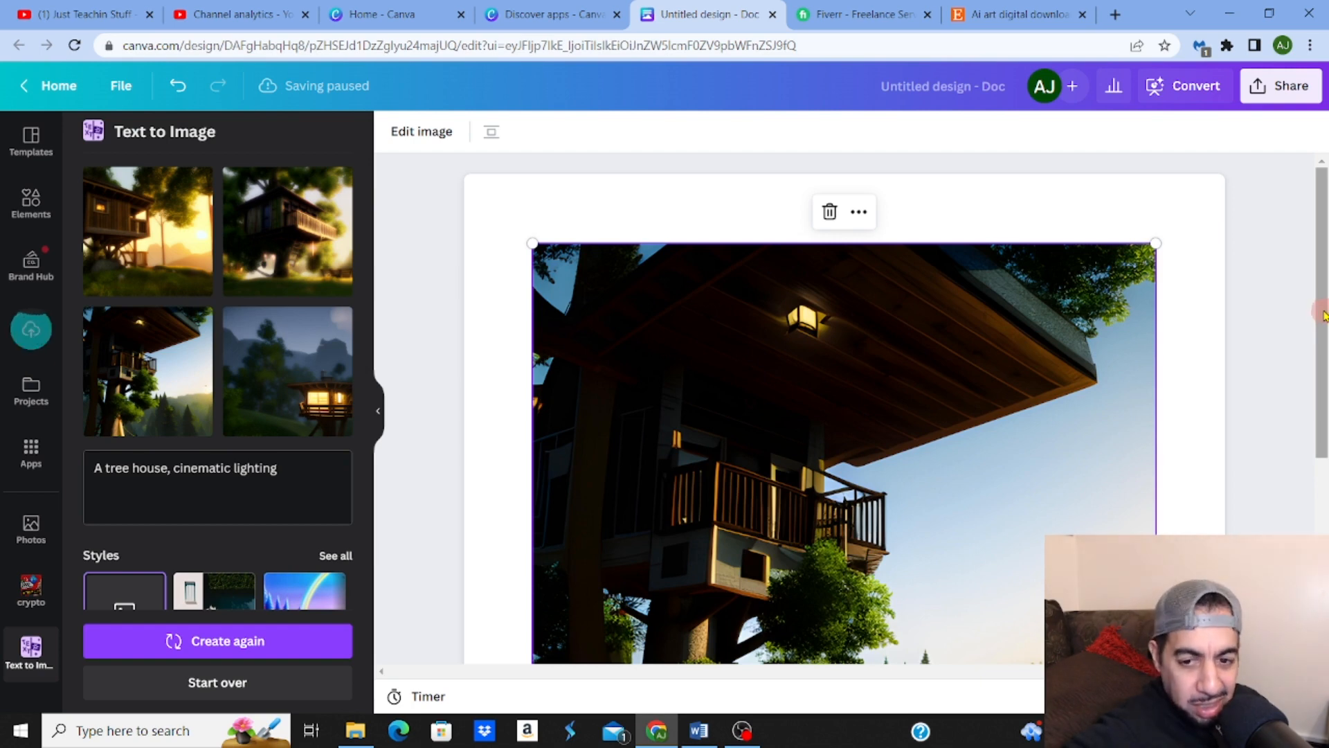
left_click_drag(1322, 315, 1322, 409)
scroll(845, 408, "up", 3)
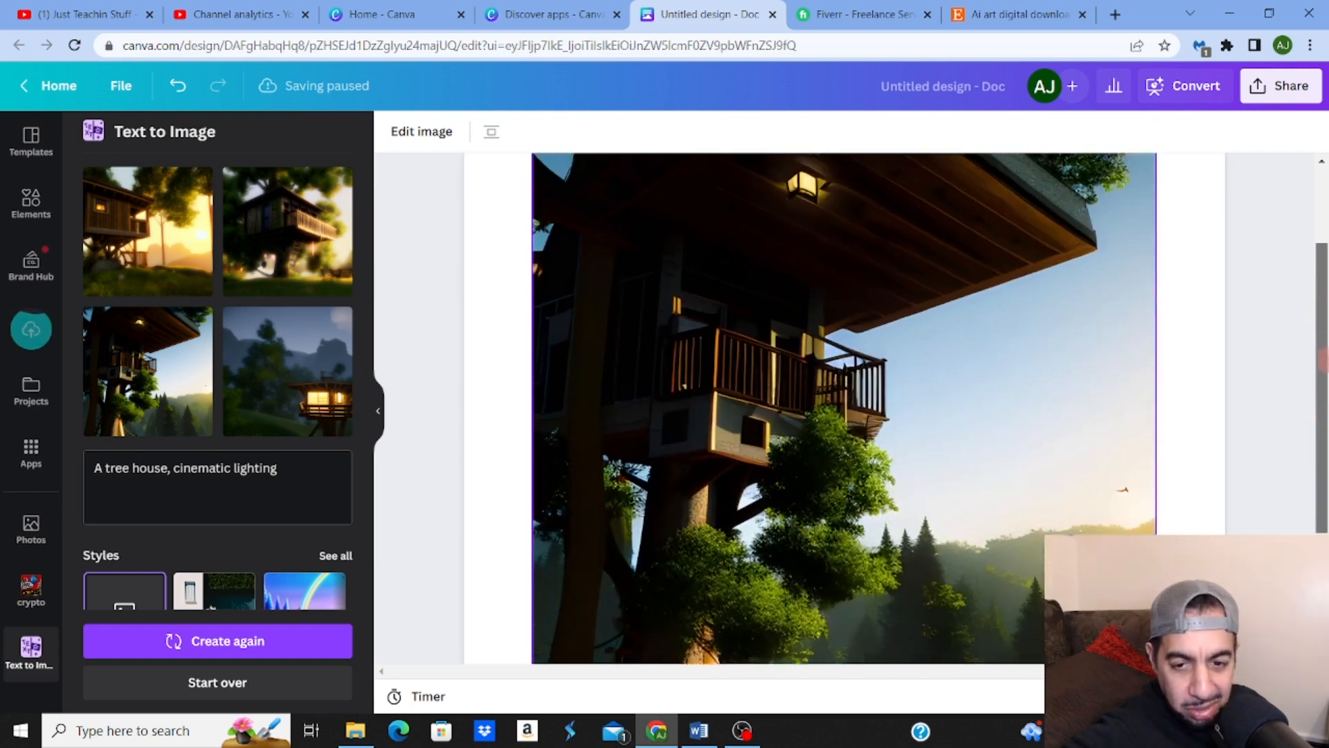
scroll(844, 409, "down", 2)
scroll(844, 408, "down", 1)
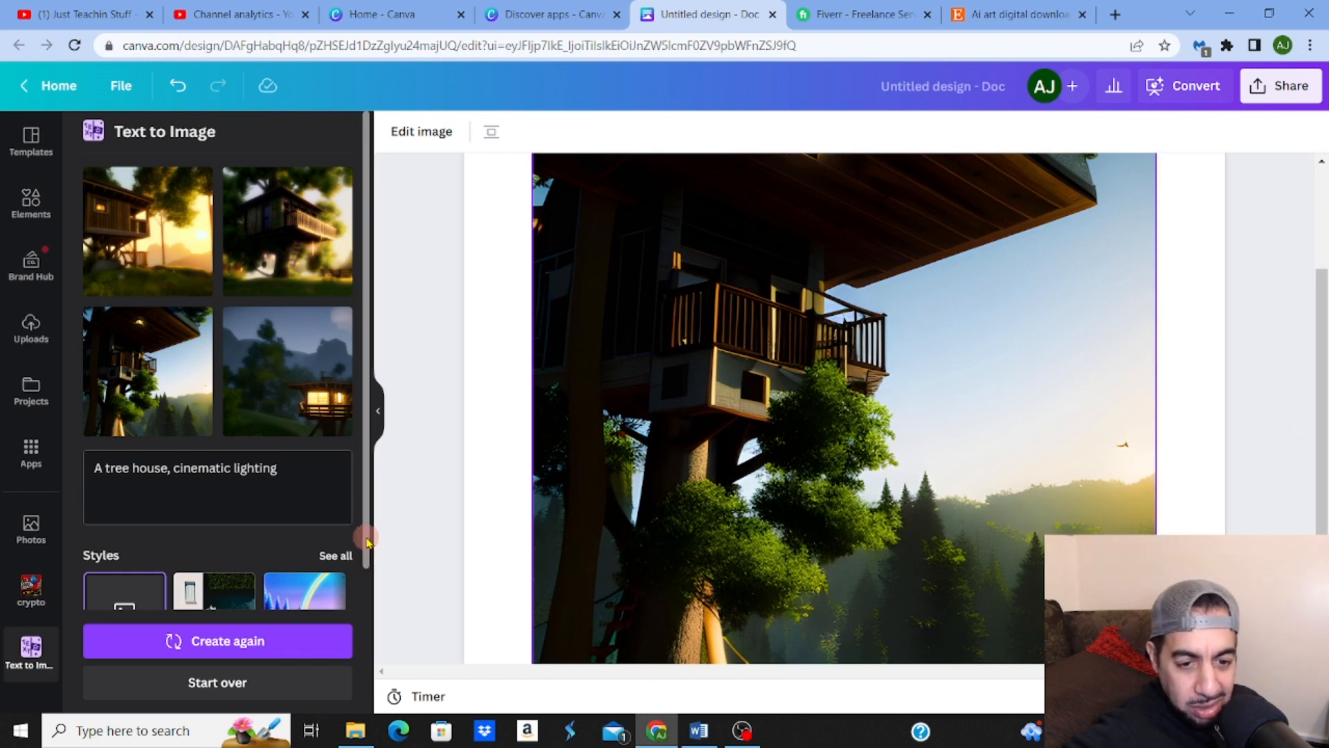
Try the Filmic style for image generation and settle on Dreamlike
left_click_drag(367, 540, 368, 649)
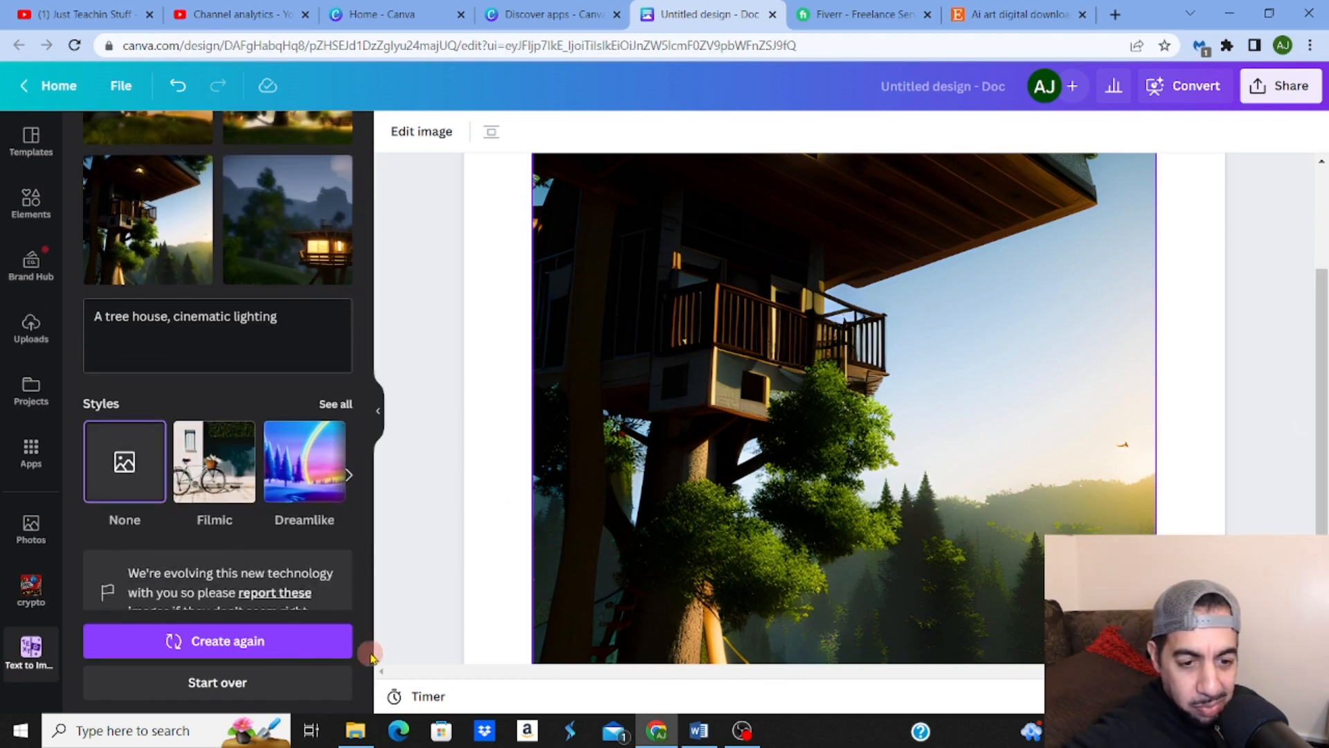
left_click(236, 473)
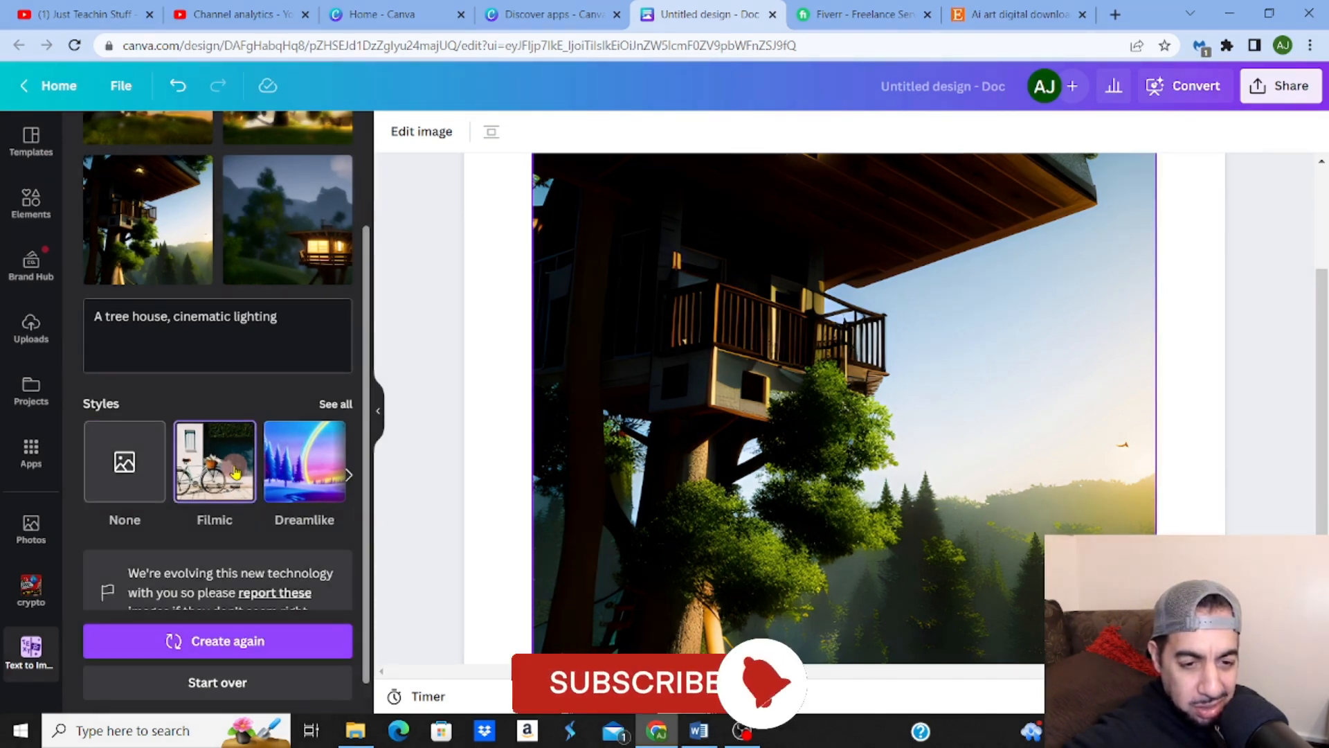
left_click(298, 469)
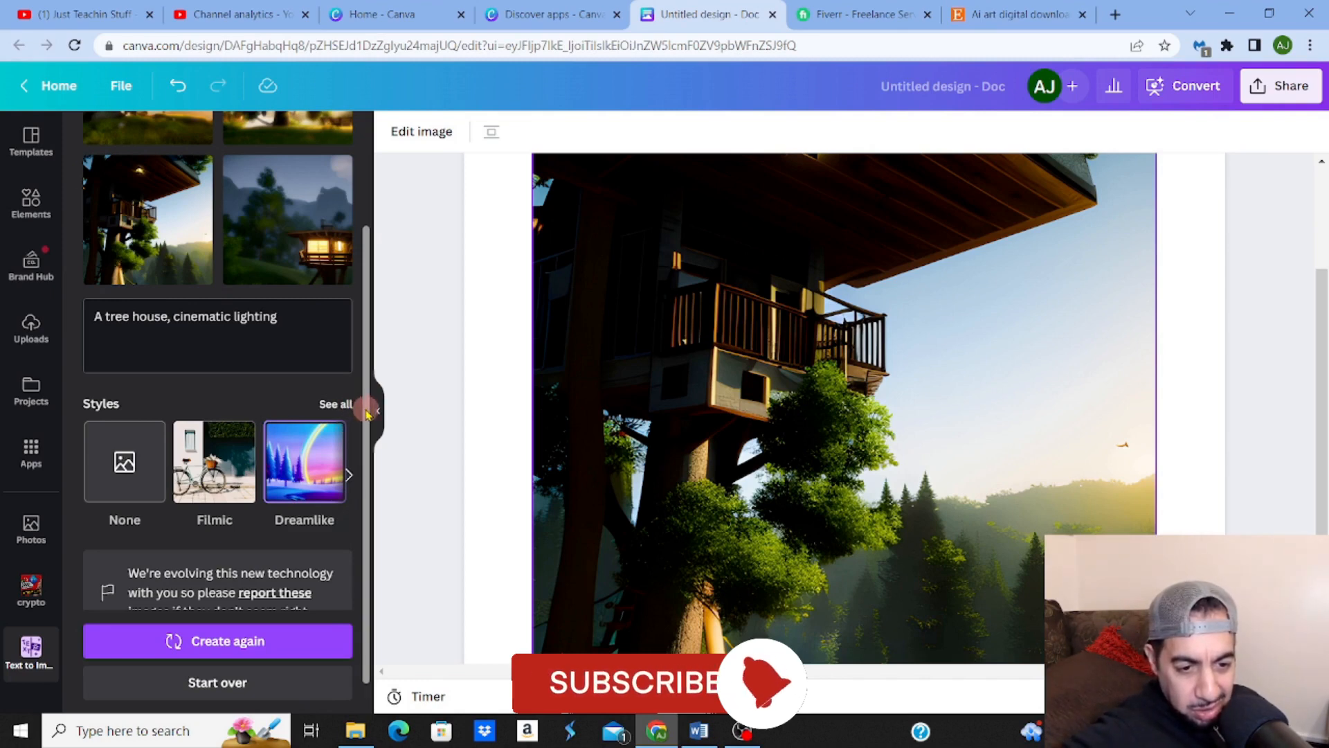
scroll(363, 412, "down", 1)
scroll(374, 476, "up", 5)
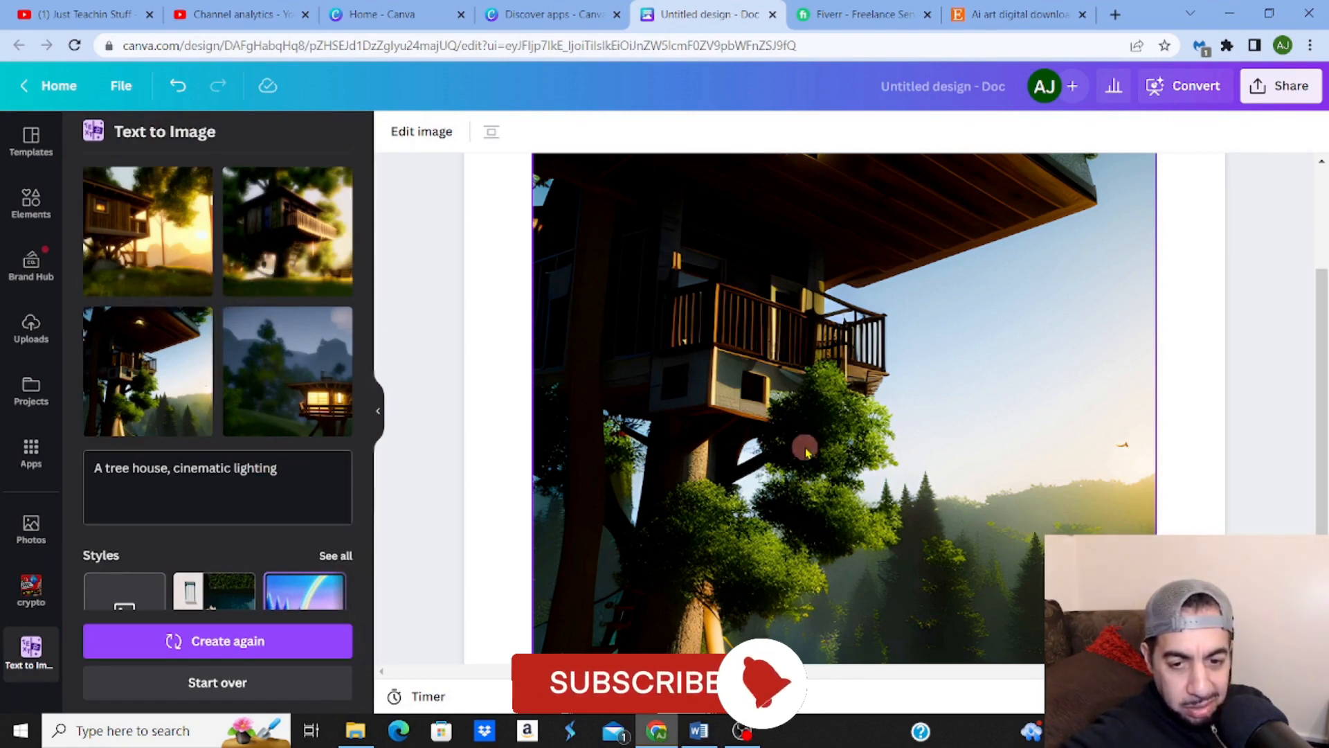
Delete the tree house image from the page and generate new images from the prompt "giraffe running in the street"
key("Delete")
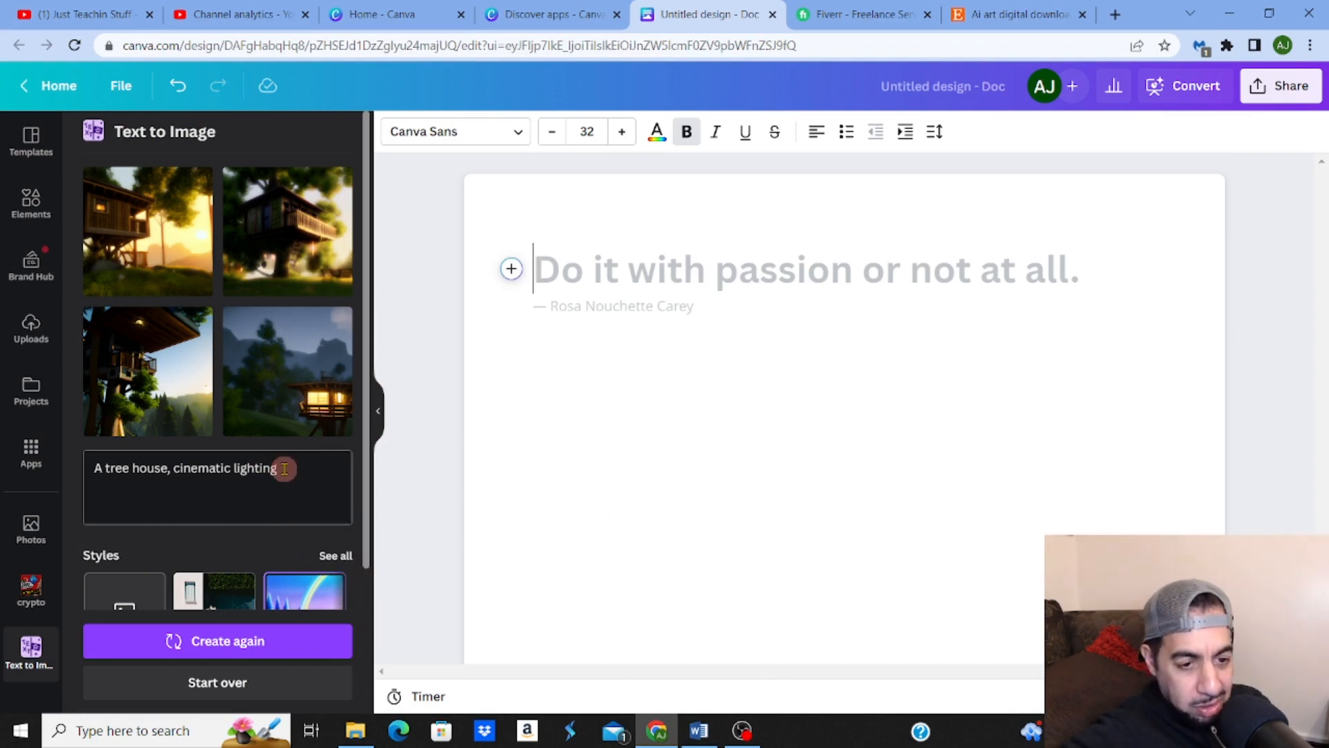
left_click_drag(284, 468, 40, 476)
type("giraffe running in the street")
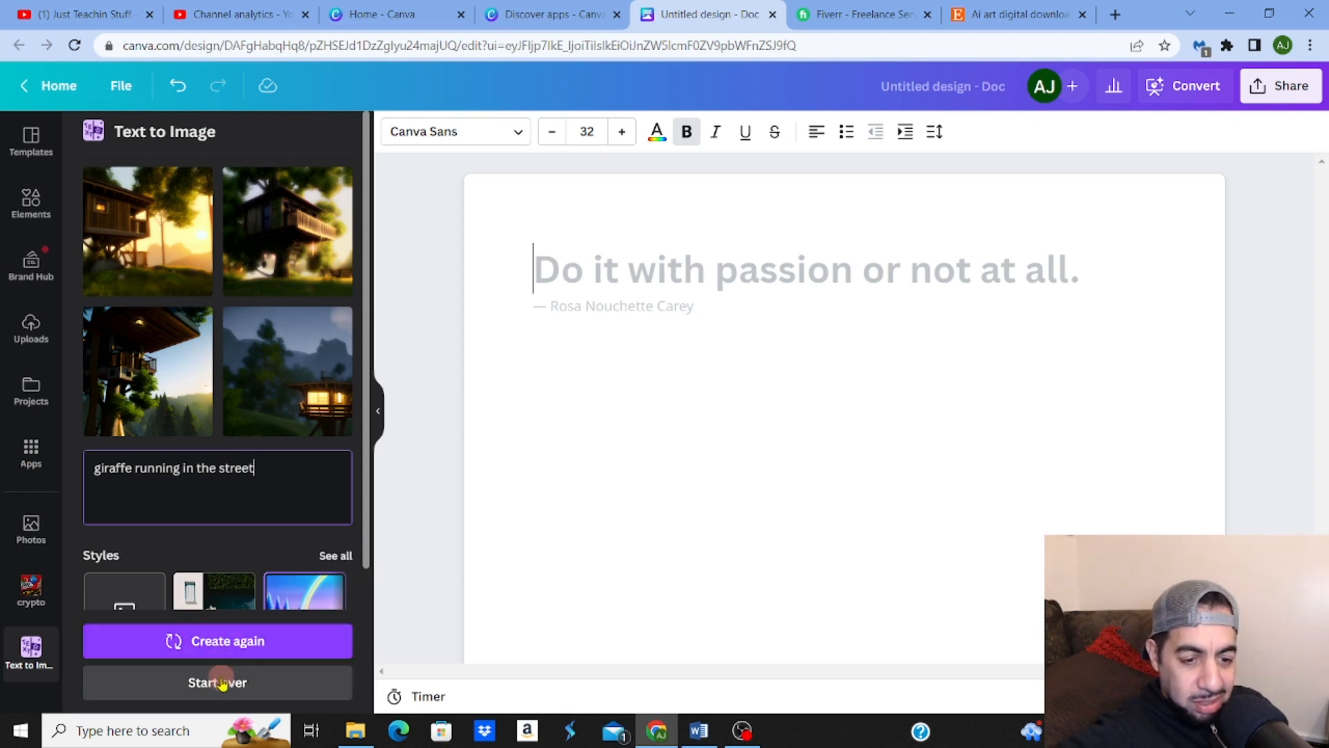
left_click(225, 651)
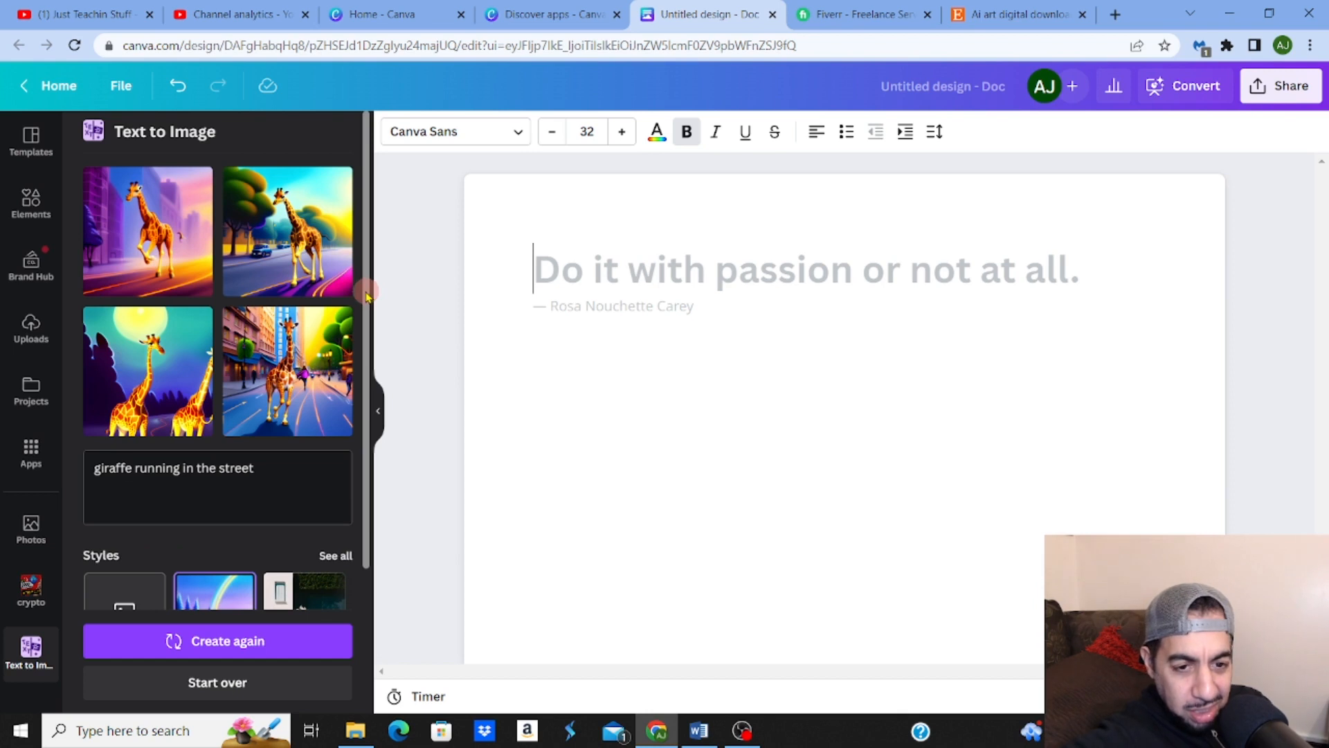
Insert the generated image of the giraffe facing forward on a city street to view it, and delete it
left_click_drag(370, 296, 377, 385)
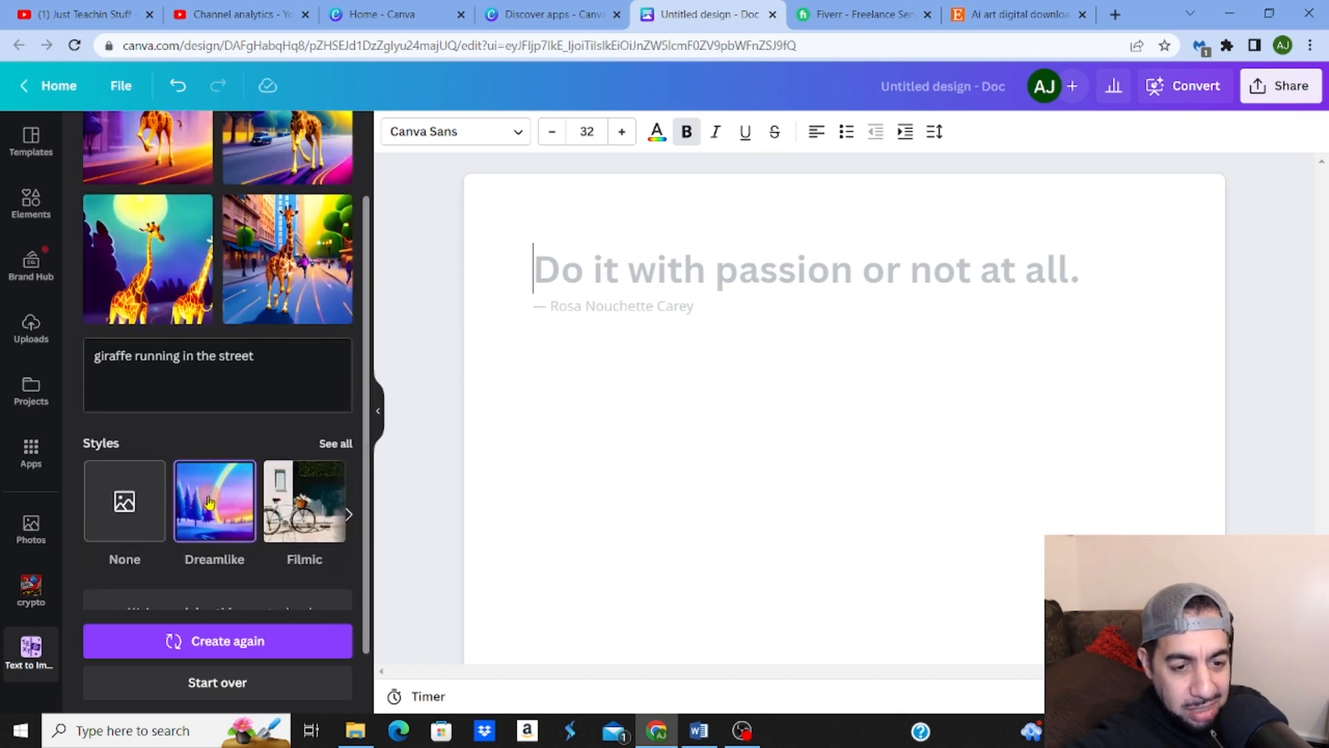
left_click(285, 273)
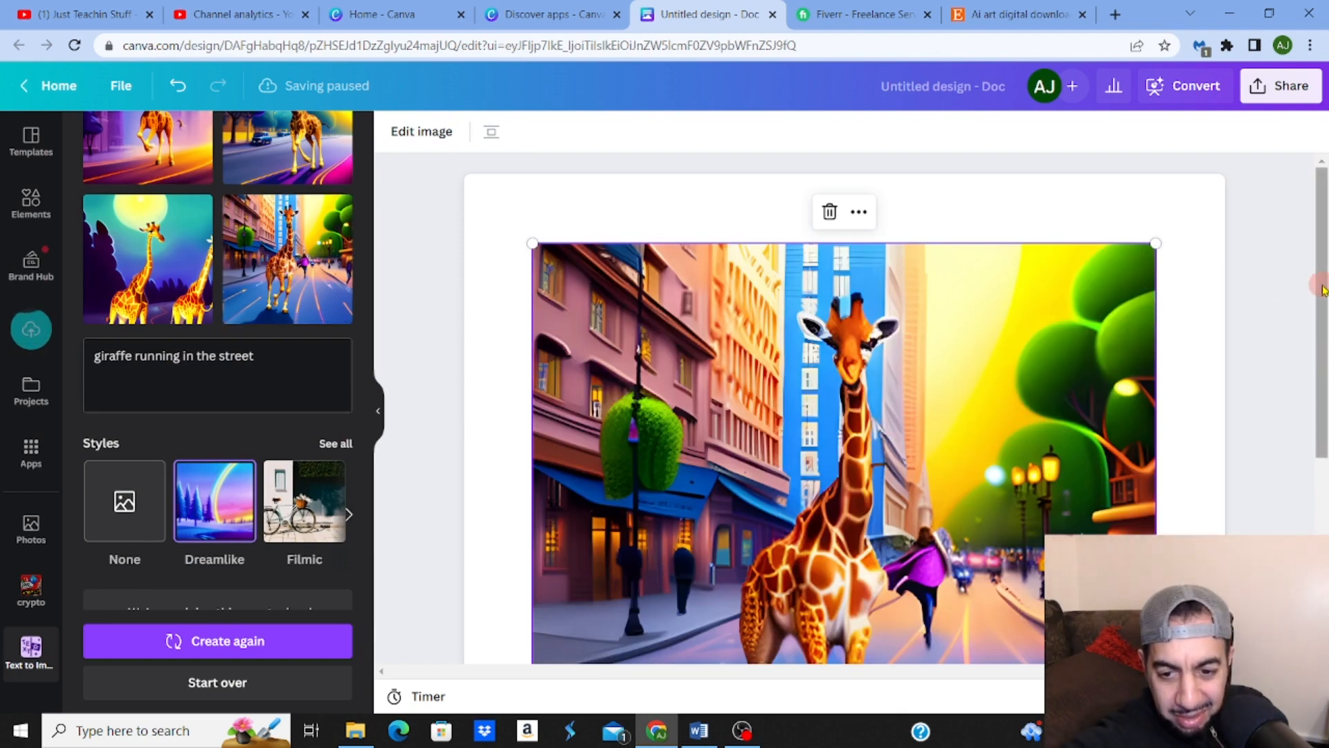
left_click_drag(1324, 290, 1326, 323)
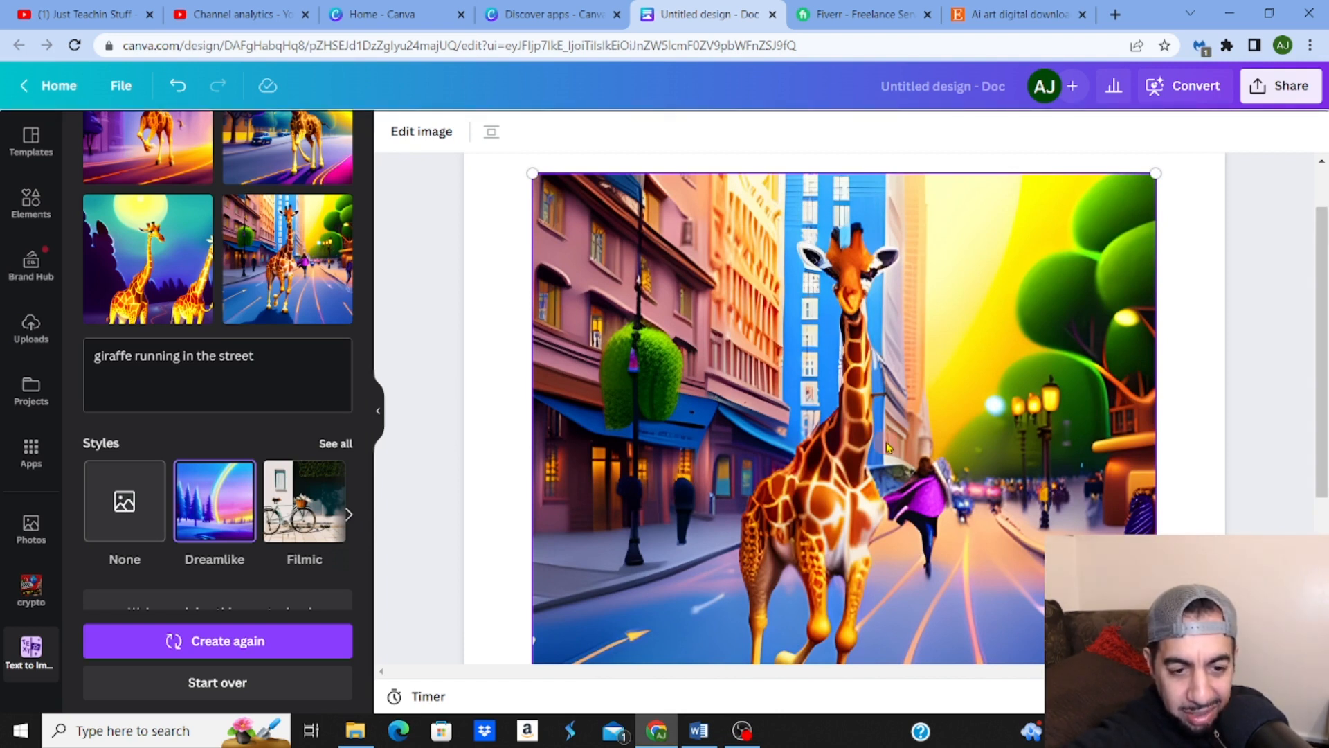
key("Delete")
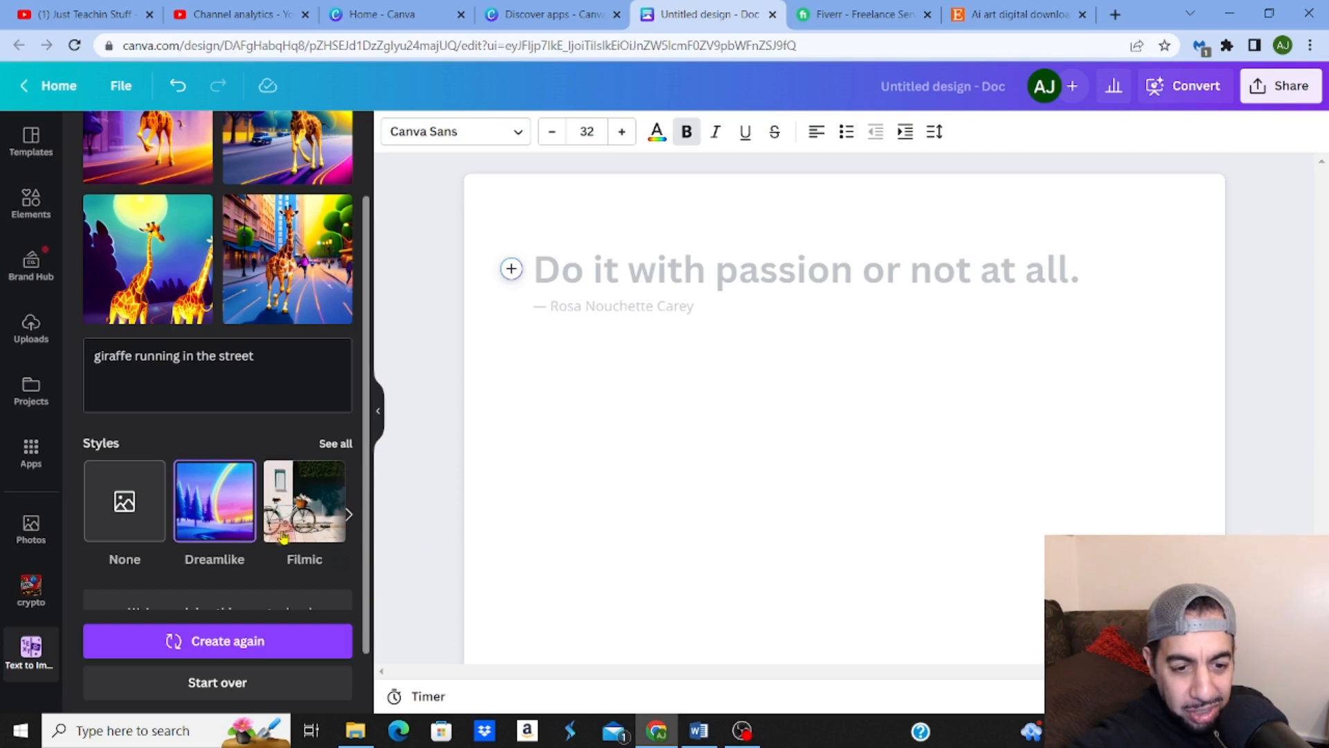
Change the image style to Photo and regenerate the giraffe images
left_click(348, 515)
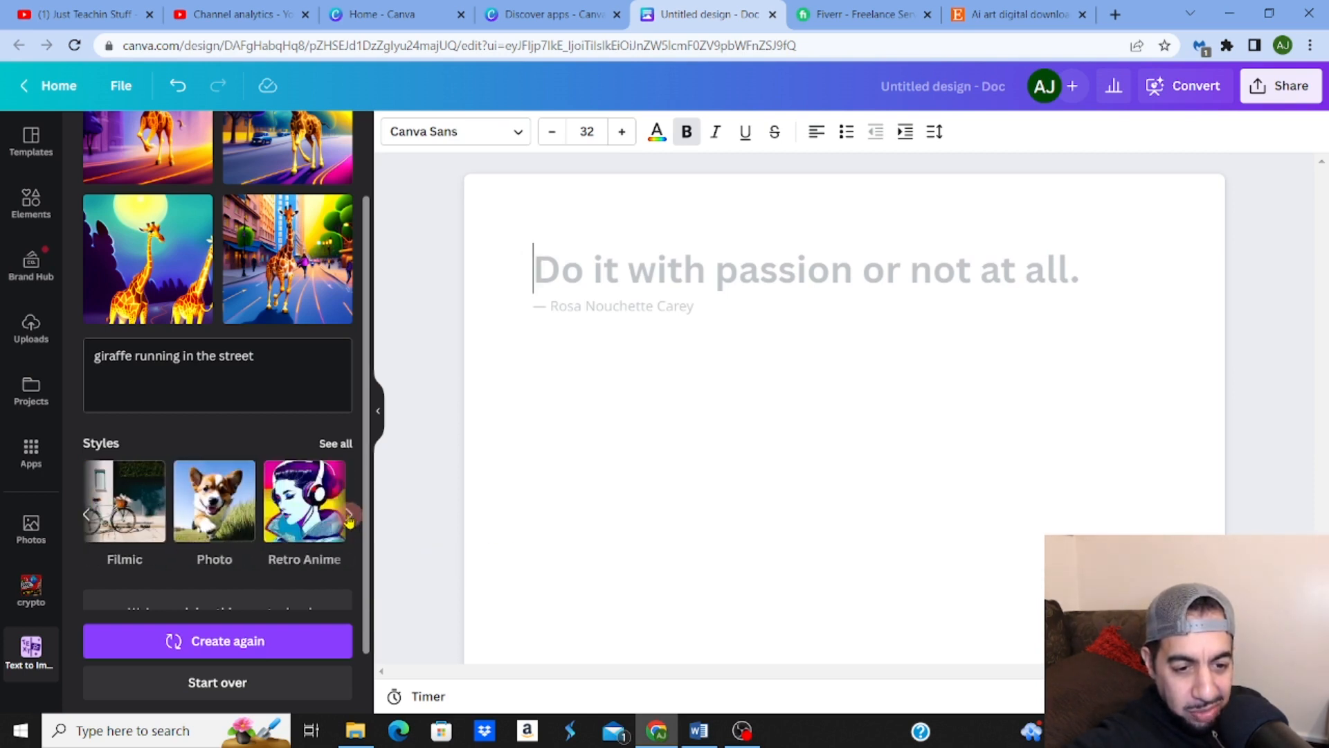
left_click(219, 517)
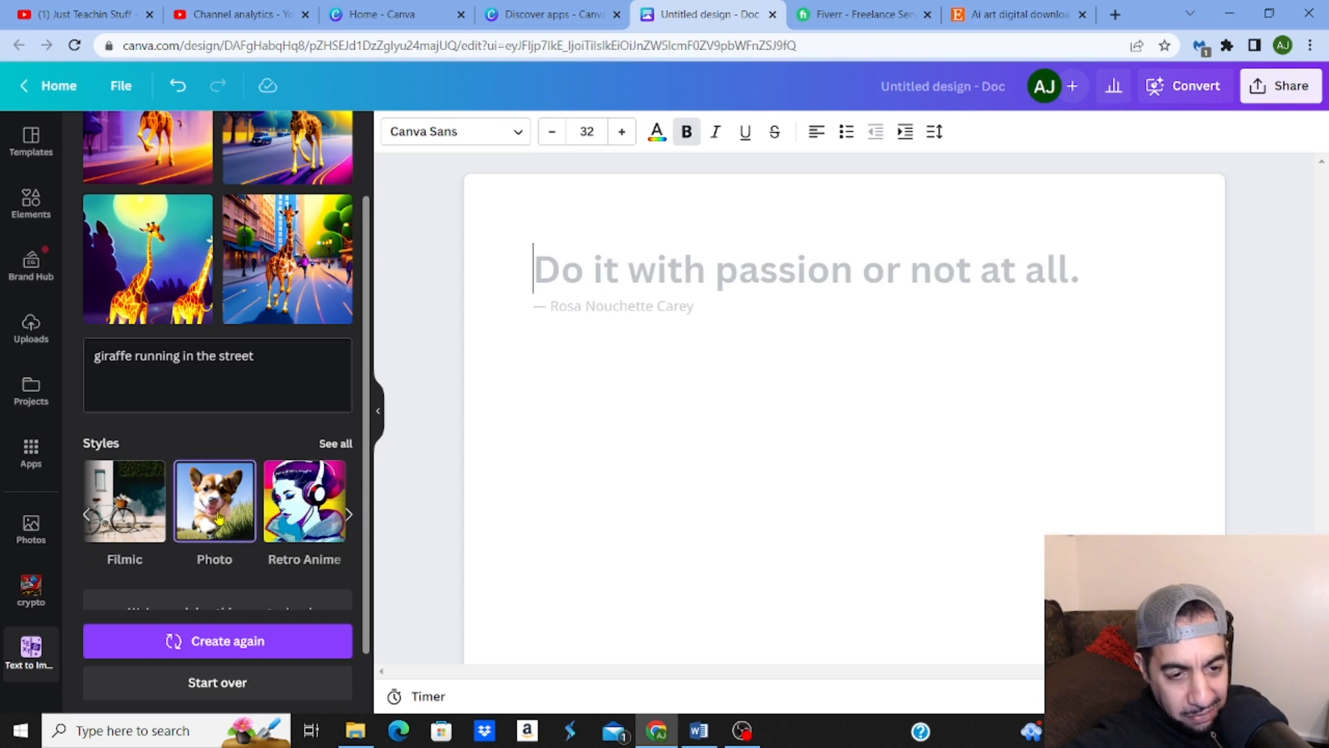
left_click(273, 651)
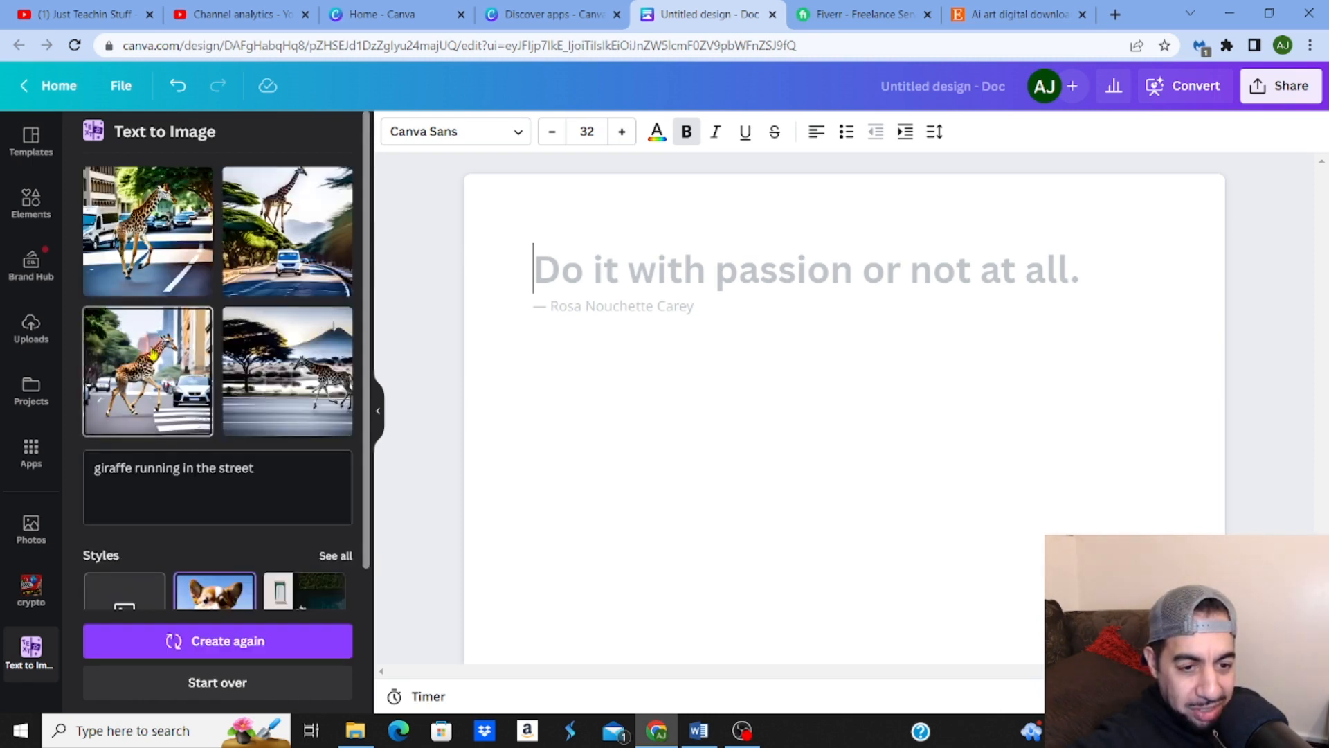
Insert the generated image of the giraffe on the street beside the crosswalk to view it, and delete it
left_click(152, 353)
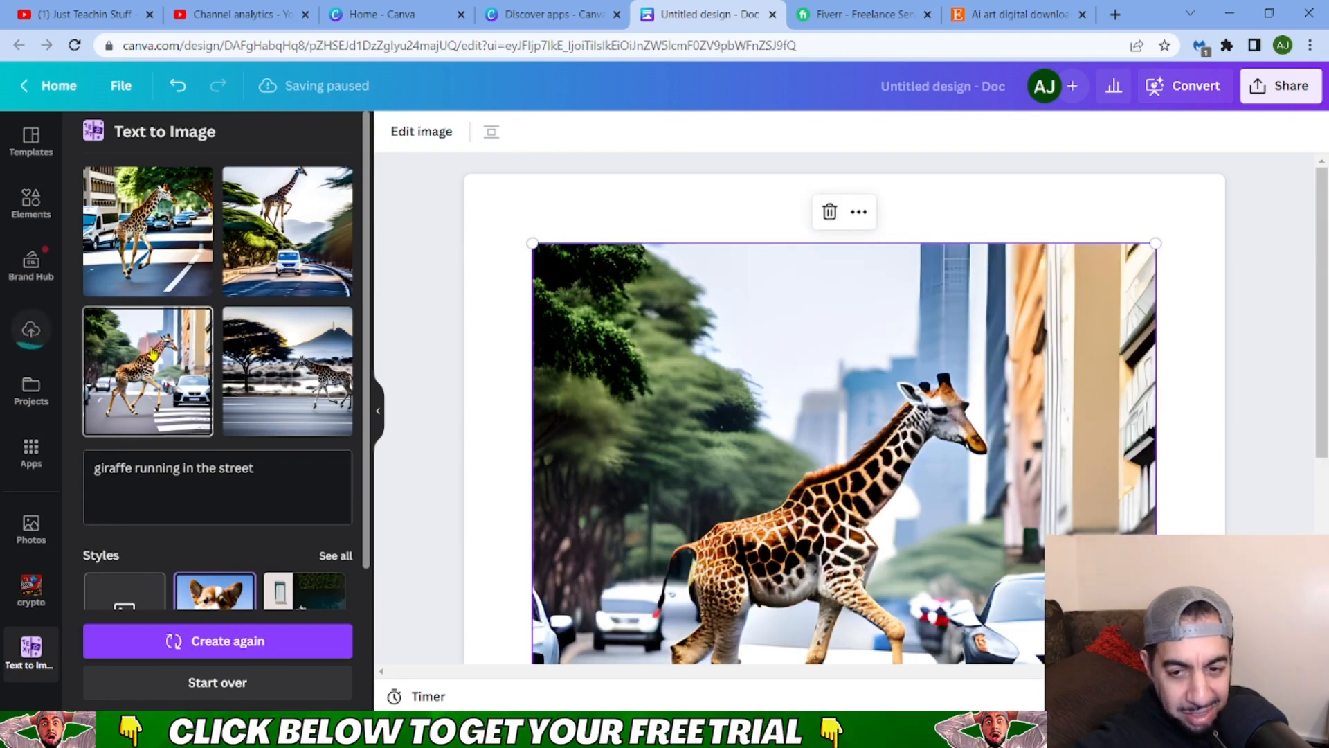
scroll(1315, 415, "down", 3)
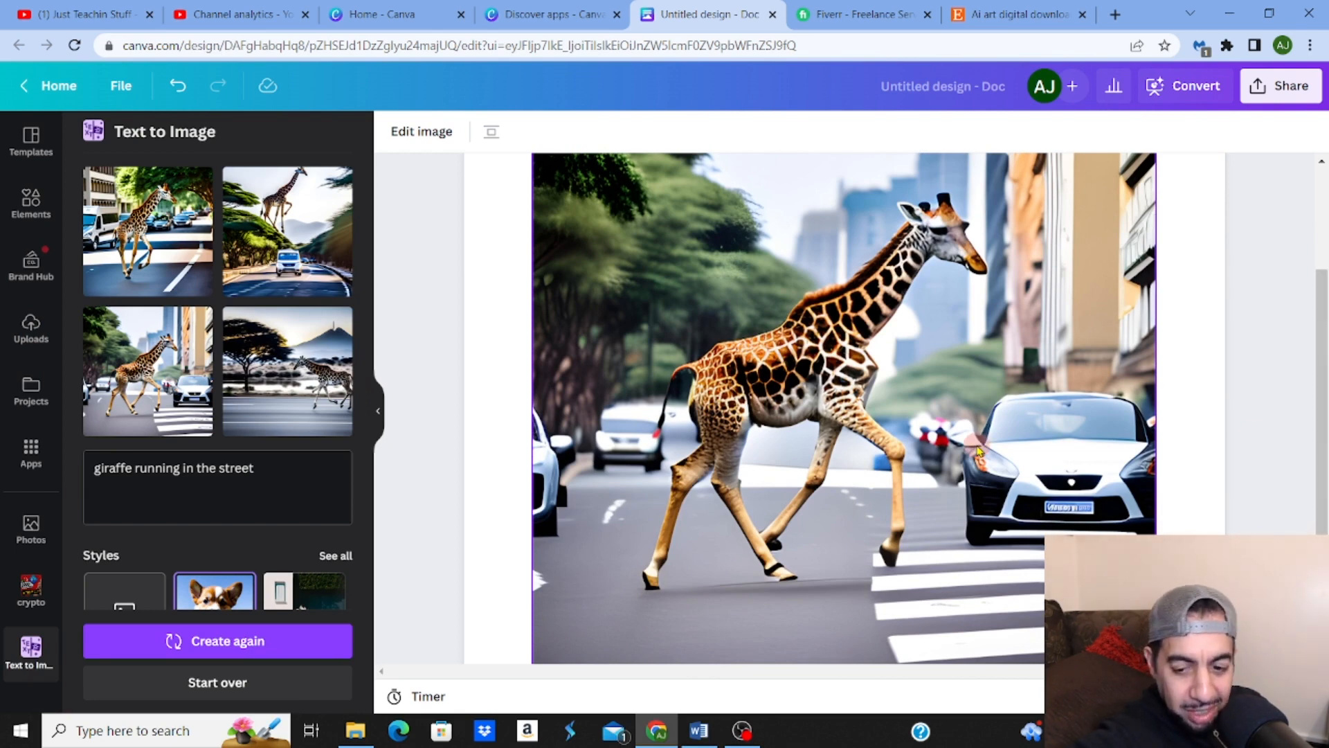
key("Delete")
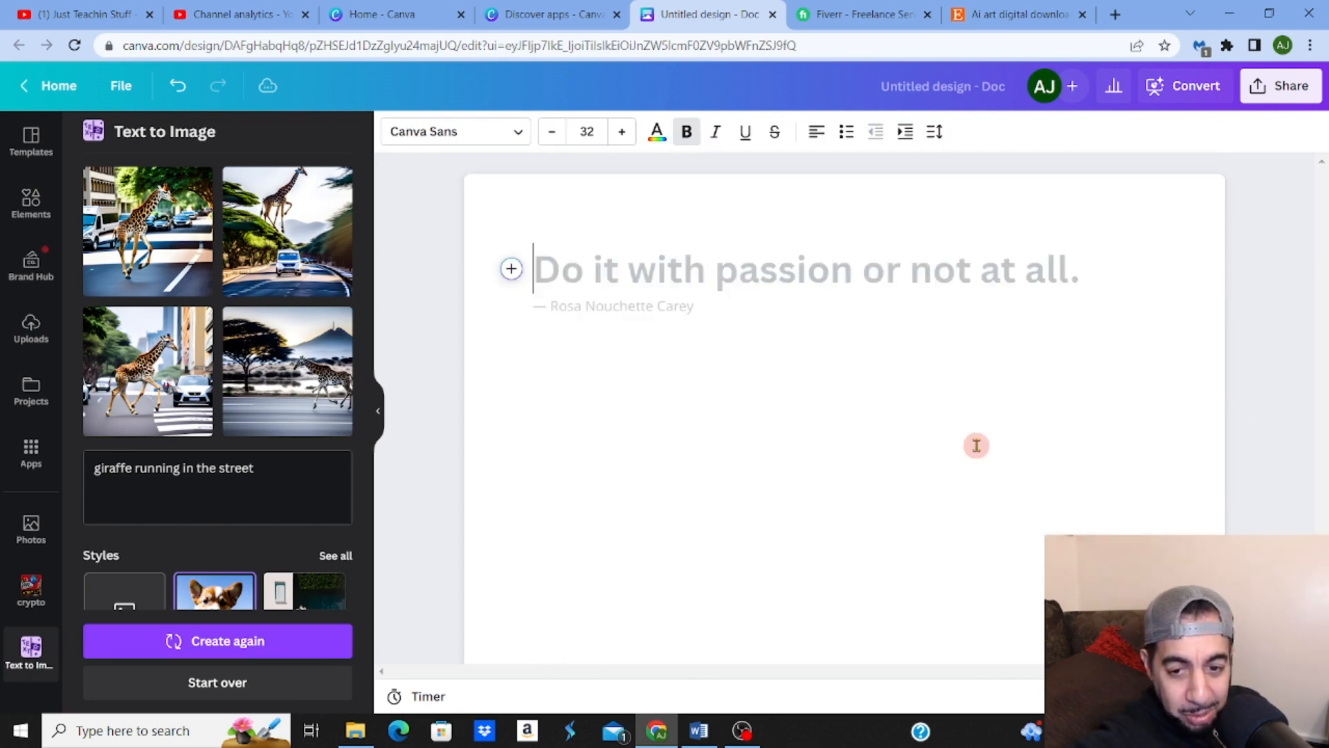
Insert the generated image of the giraffe above the road with the van to view it, and delete it
left_click(312, 245)
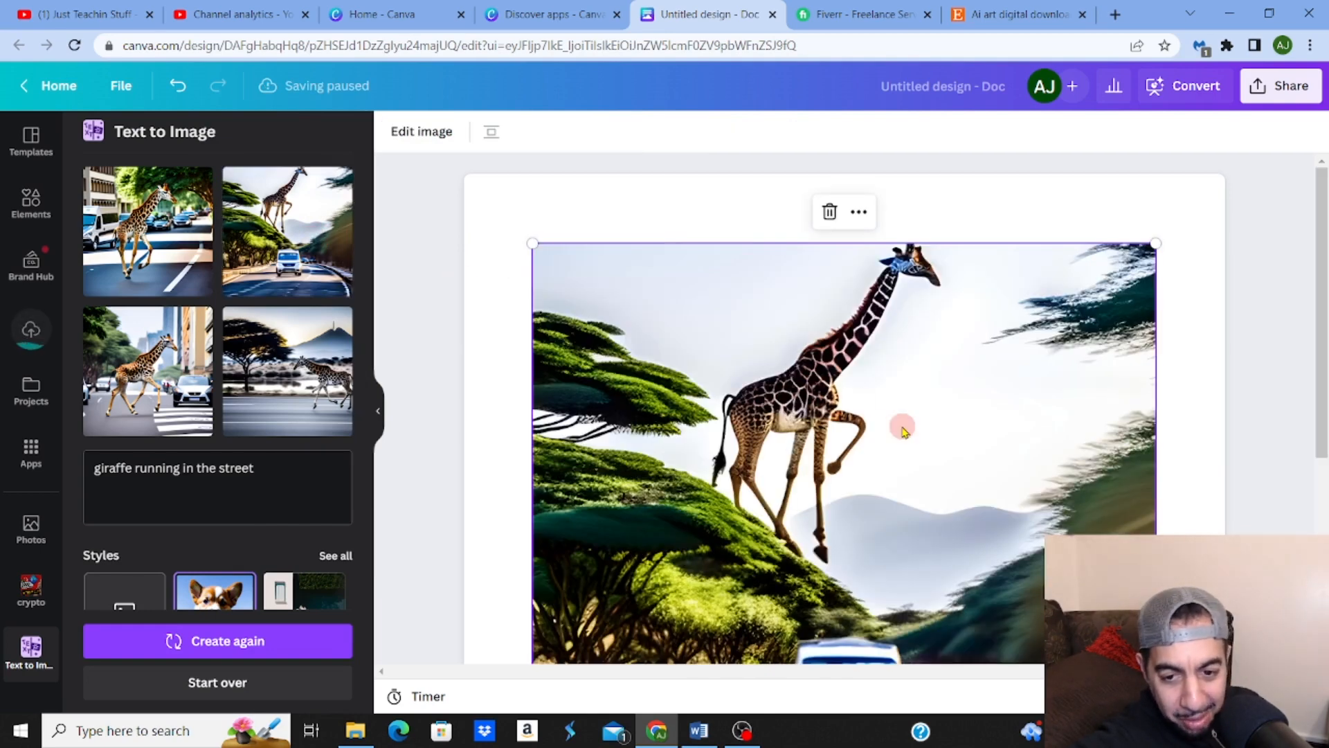
left_click_drag(1320, 329, 1325, 413)
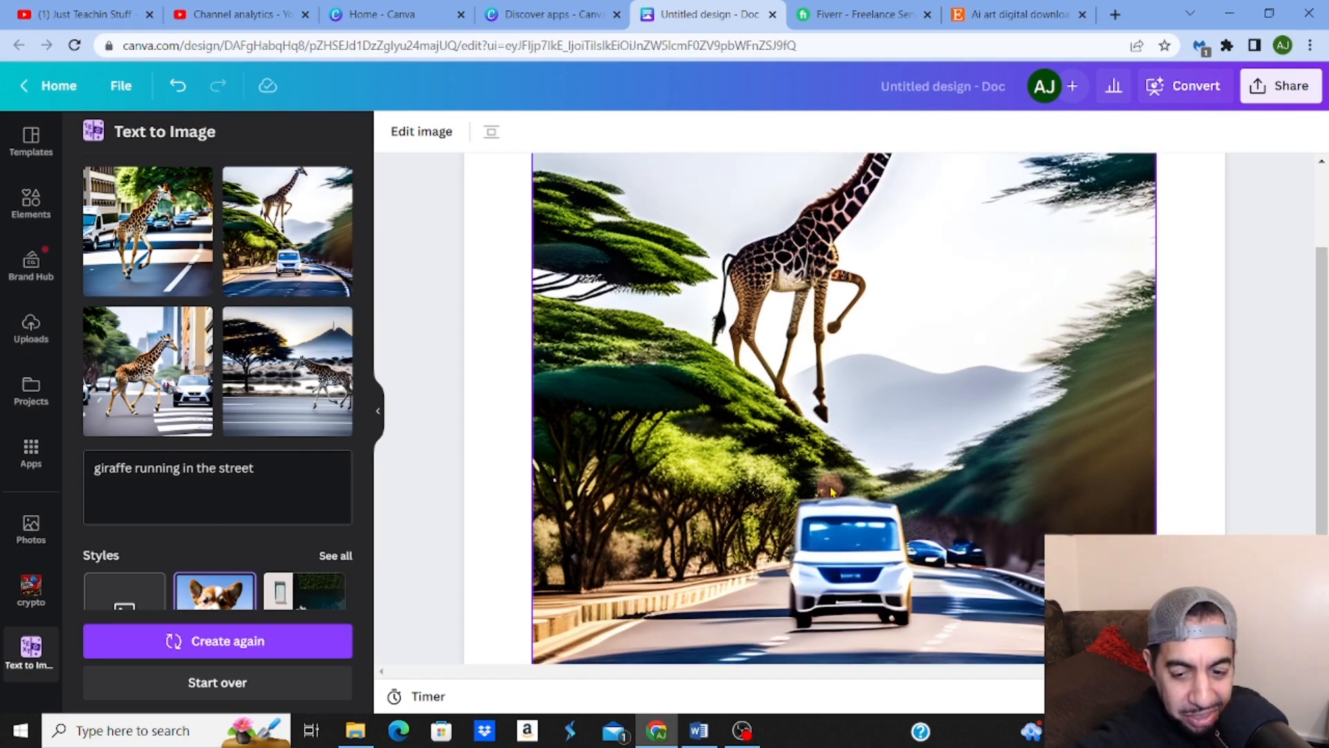
key("Delete")
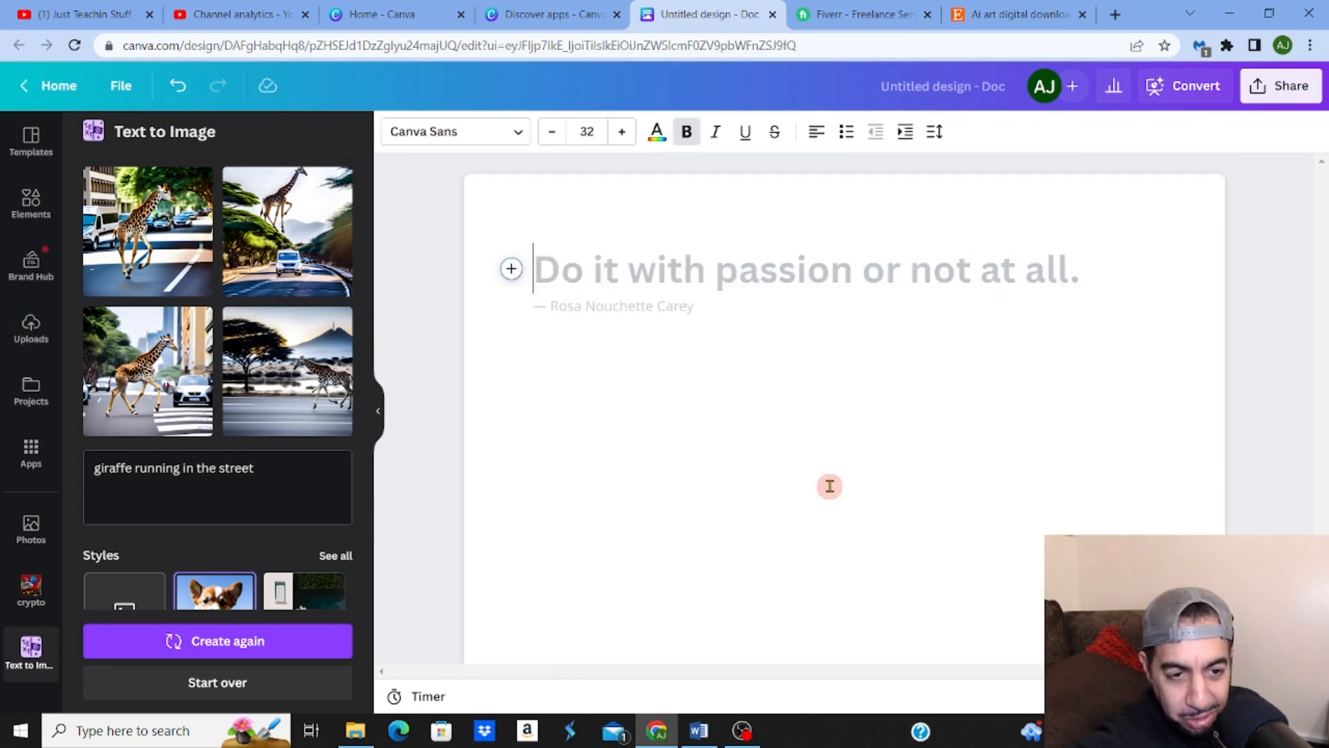
Insert the generated image of the giraffe running beside the parked white van to view it, and delete it
left_click(165, 219)
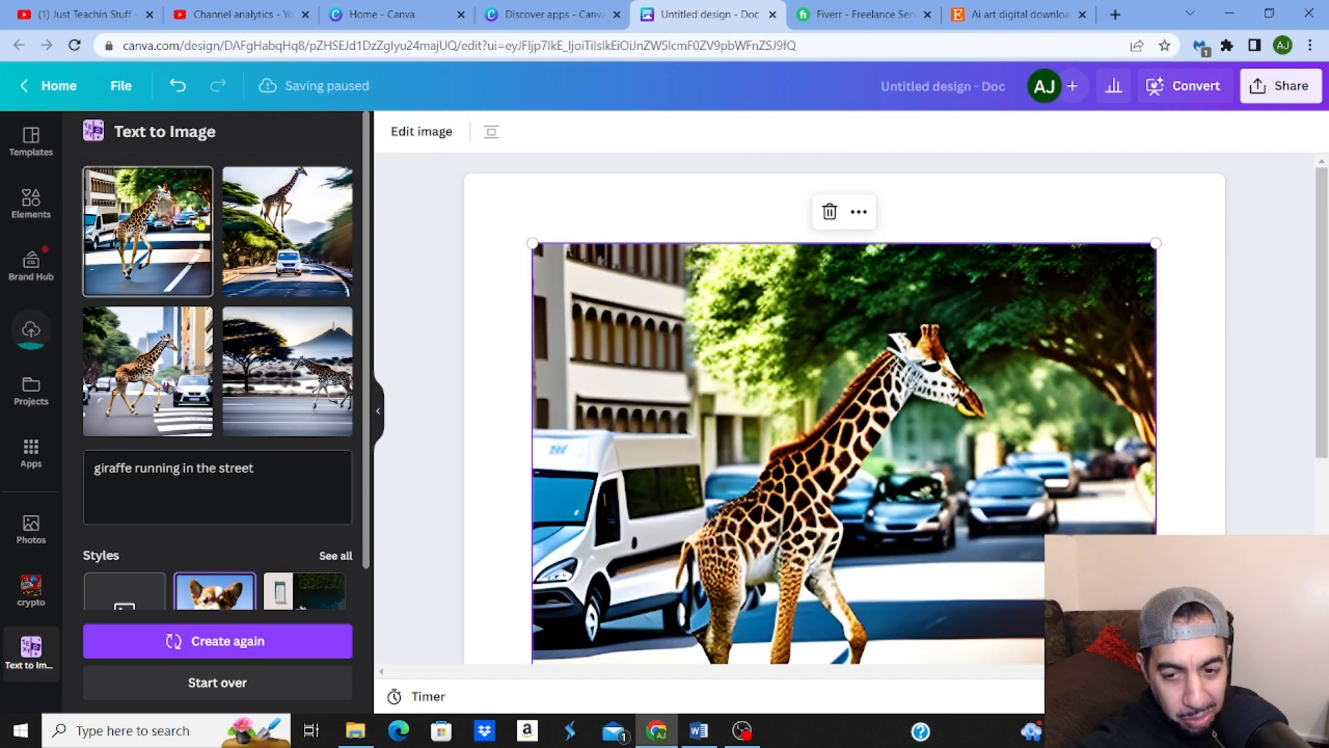
scroll(1320, 312, "down", 2)
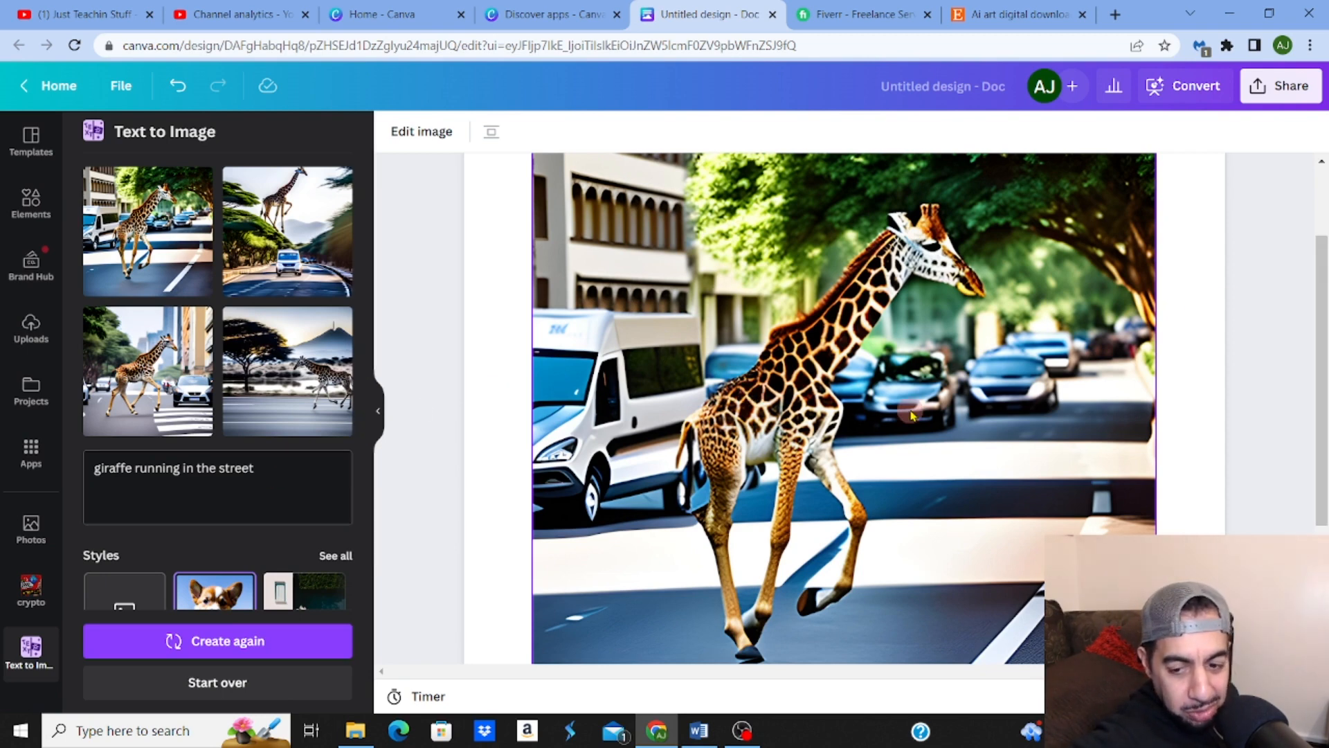
key("Delete")
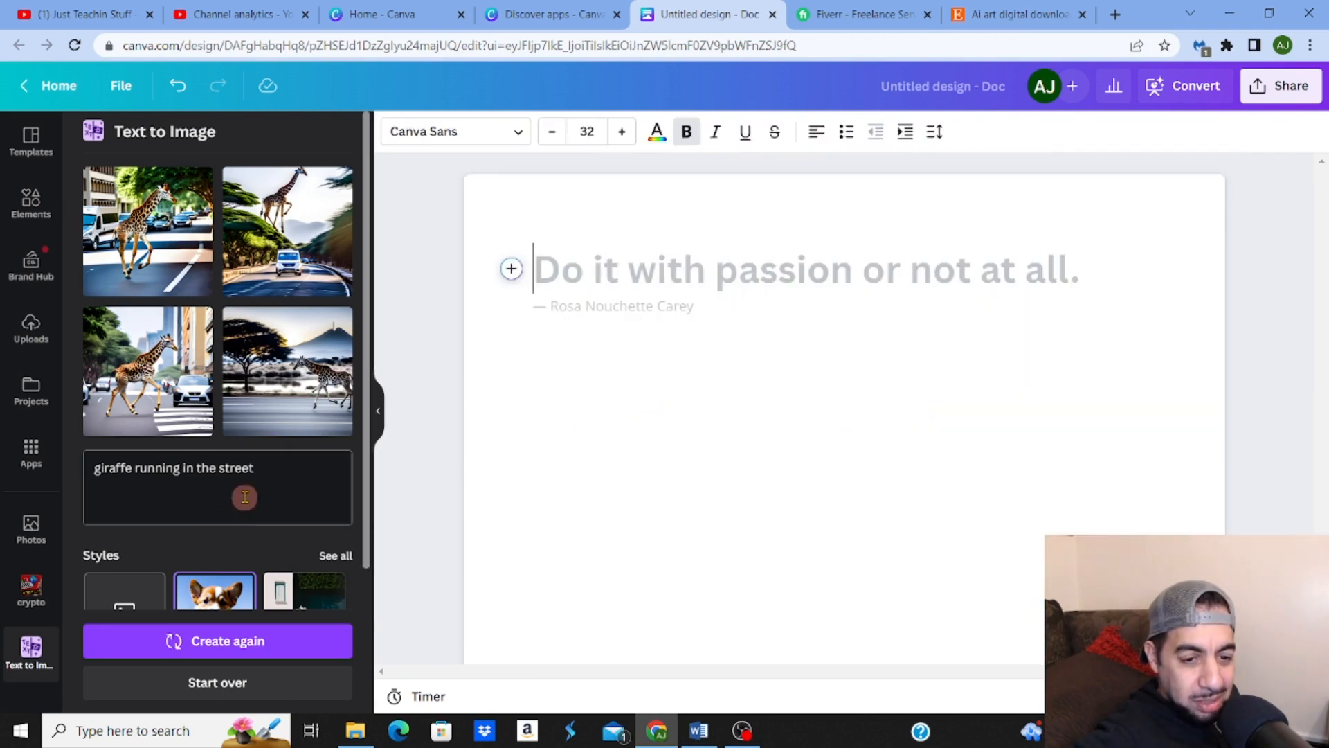
Replace the prompt with "clown driving a car" and generate new images
left_click_drag(266, 469, 76, 485)
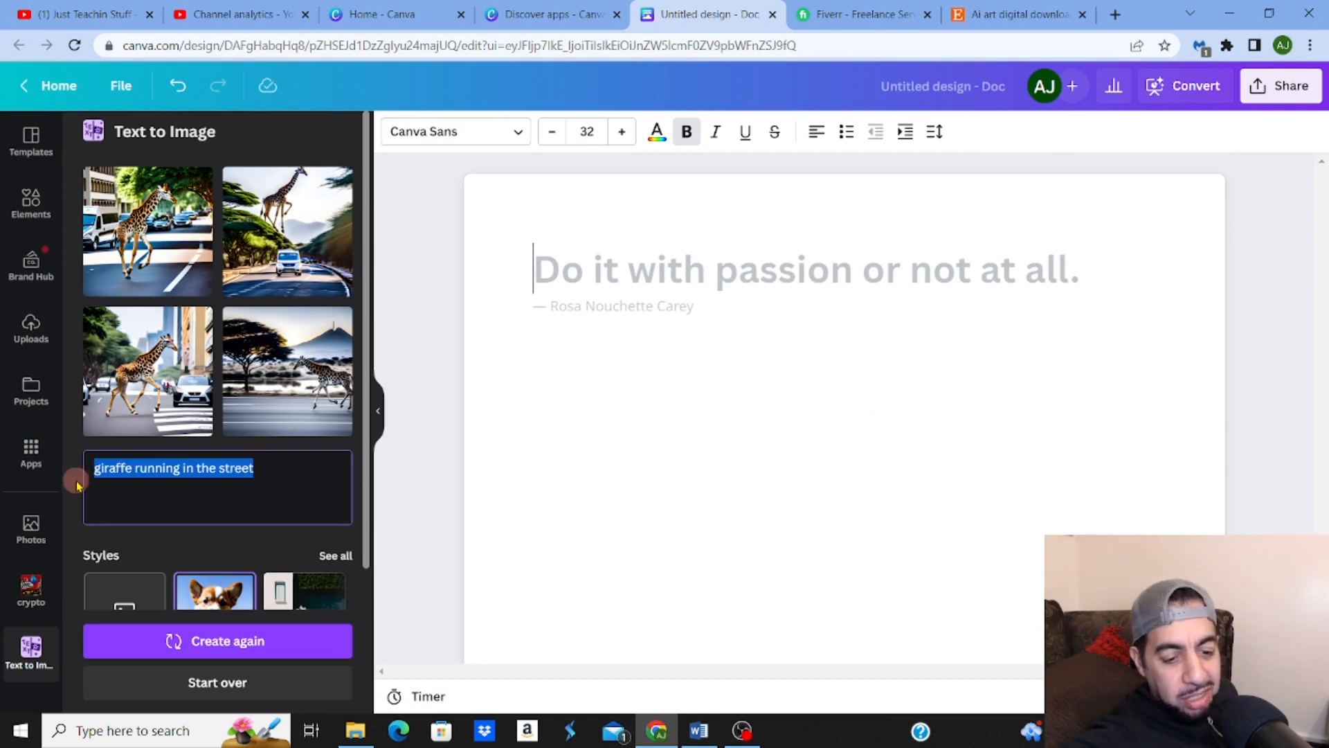
type("driving a car")
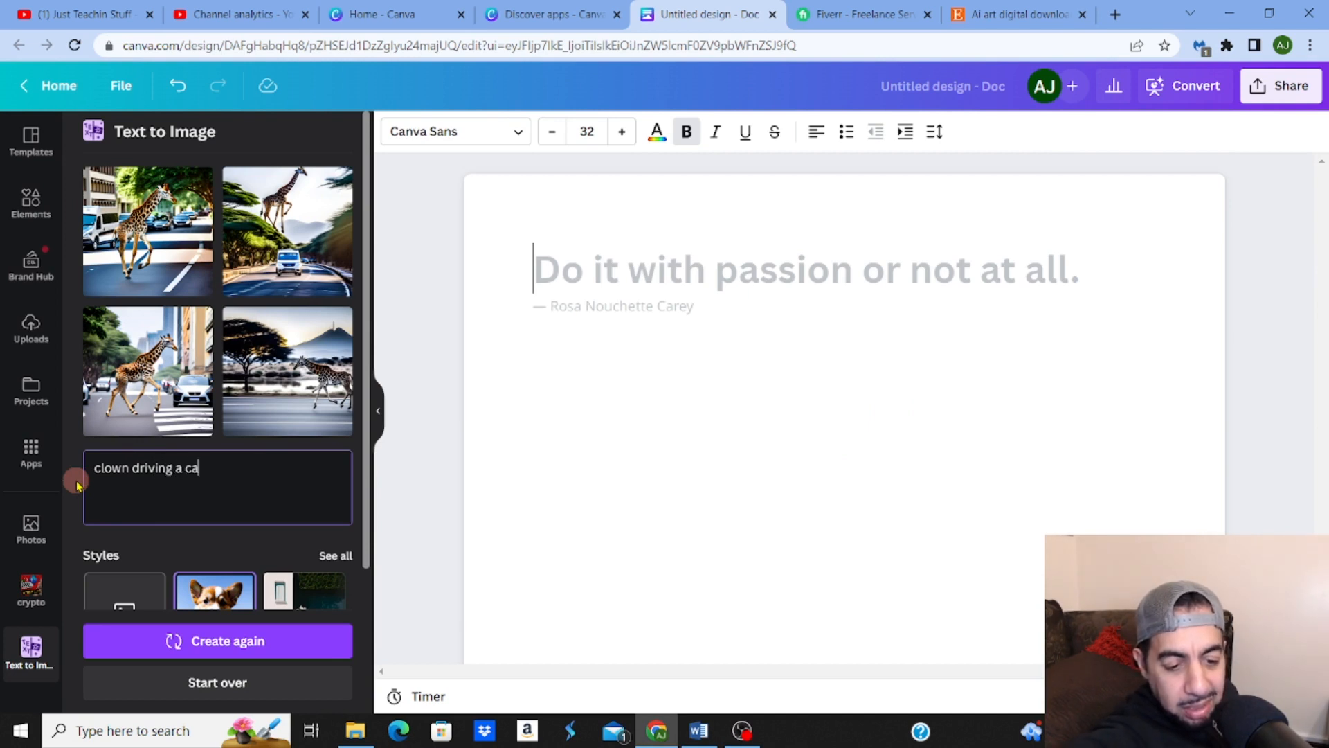
left_click(260, 640)
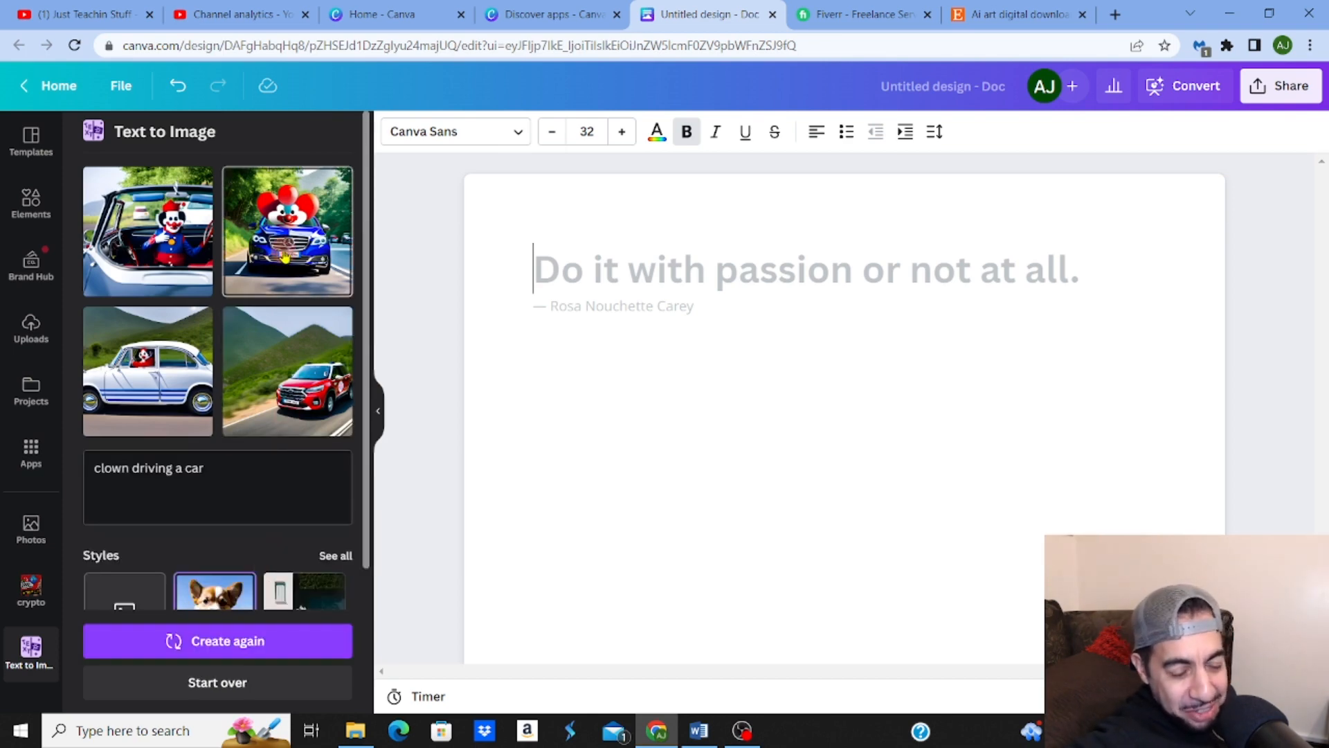
Insert the blue car clown image and the white car clown image one after the other, deleting each after viewing
left_click(284, 257)
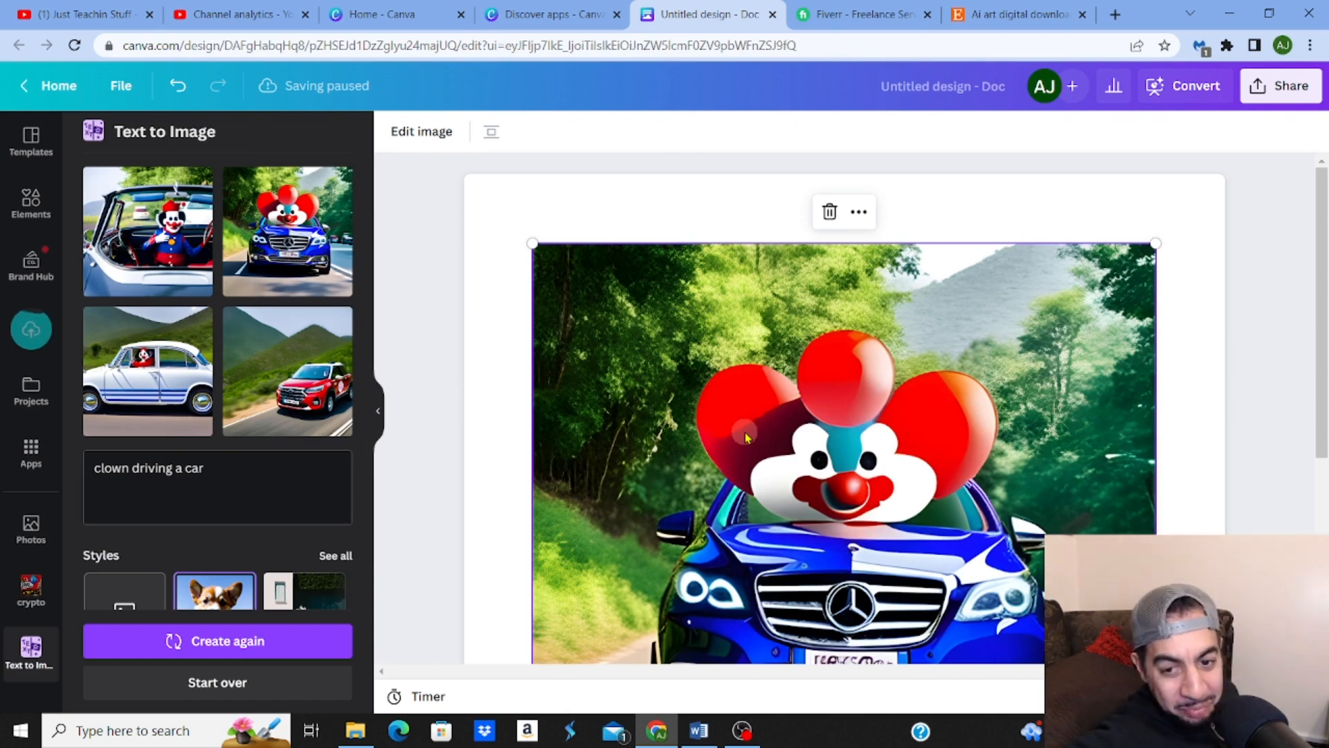
key("Delete")
left_click(176, 378)
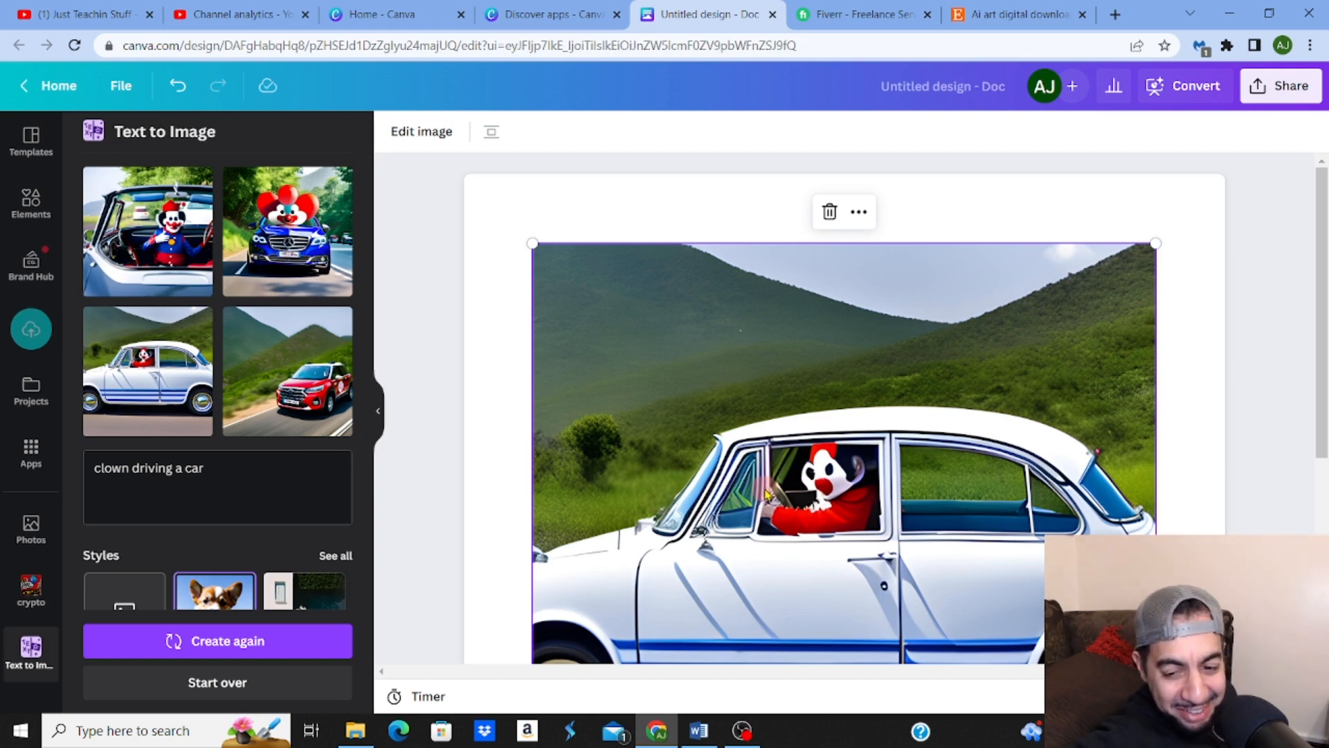
key("Delete")
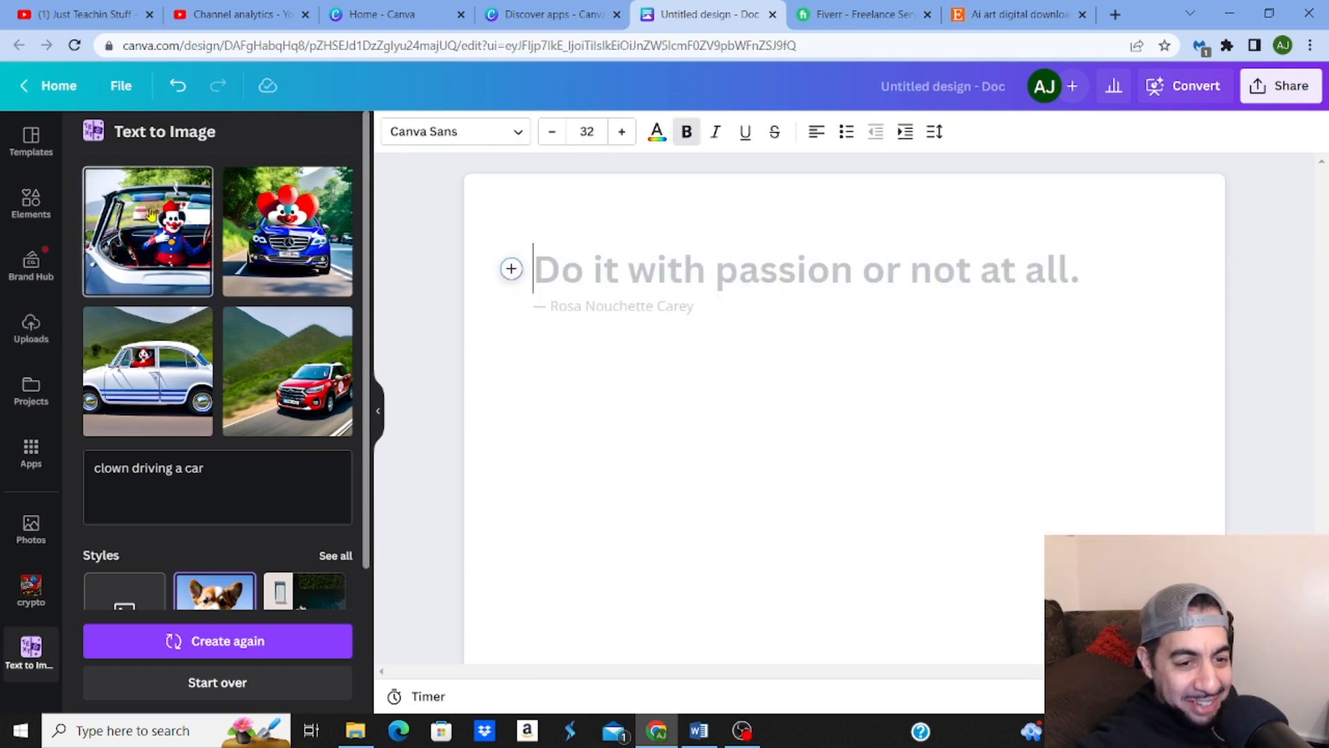
Insert the convertible clown image and the red car image one after the other, deleting each after viewing
left_click(151, 213)
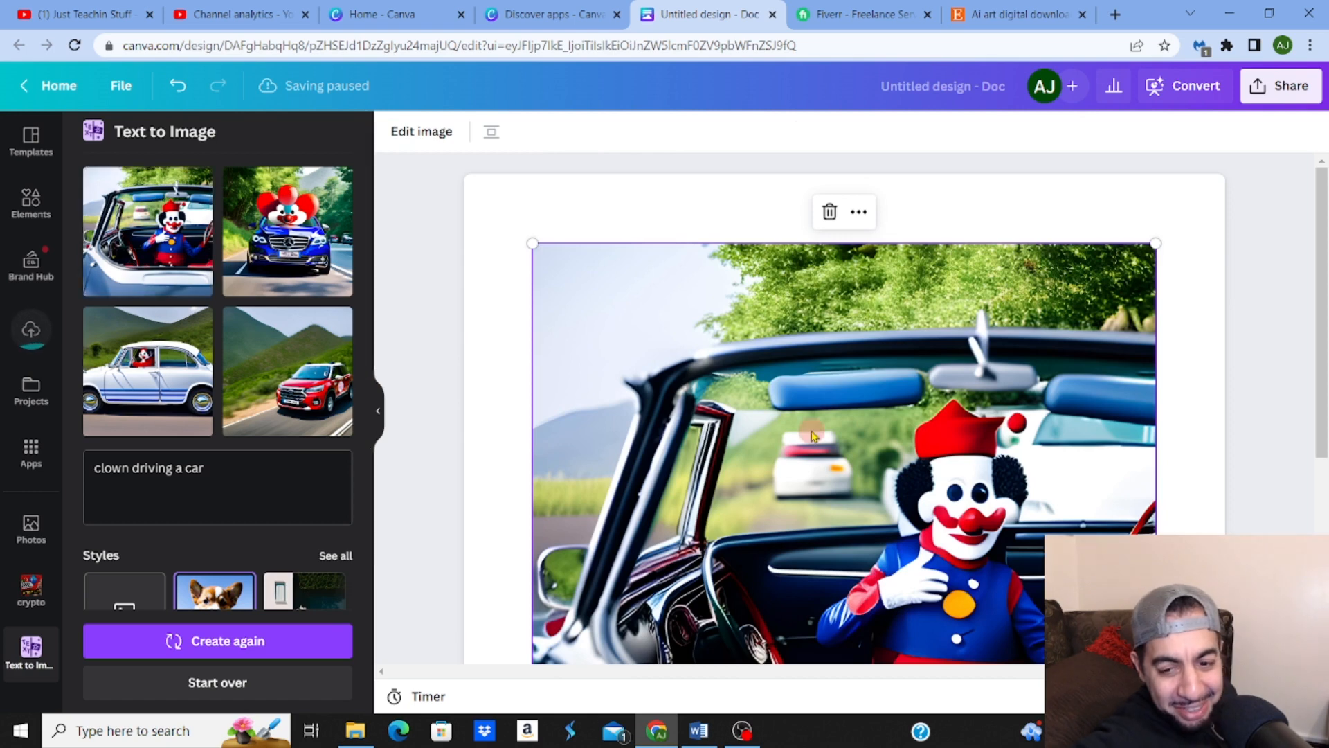
left_click_drag(1321, 248, 1322, 325)
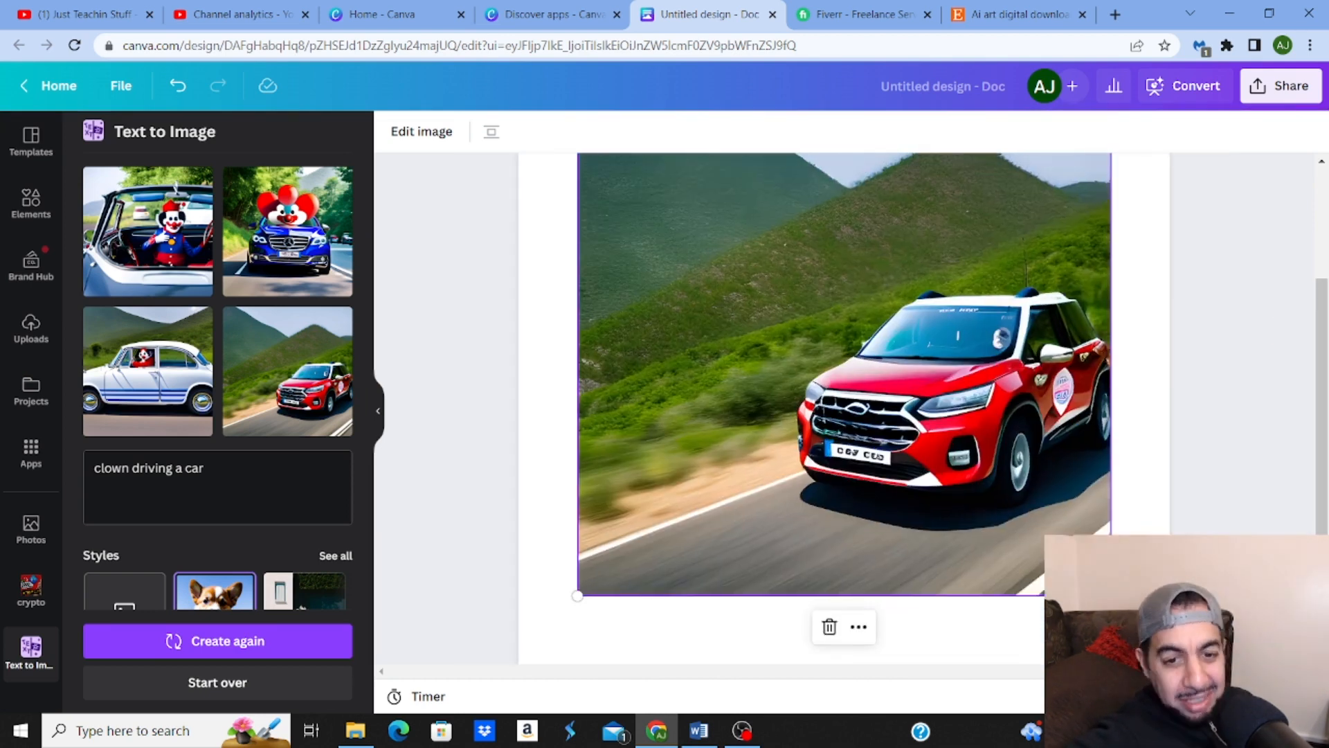
left_click_drag(1088, 697, 1091, 696)
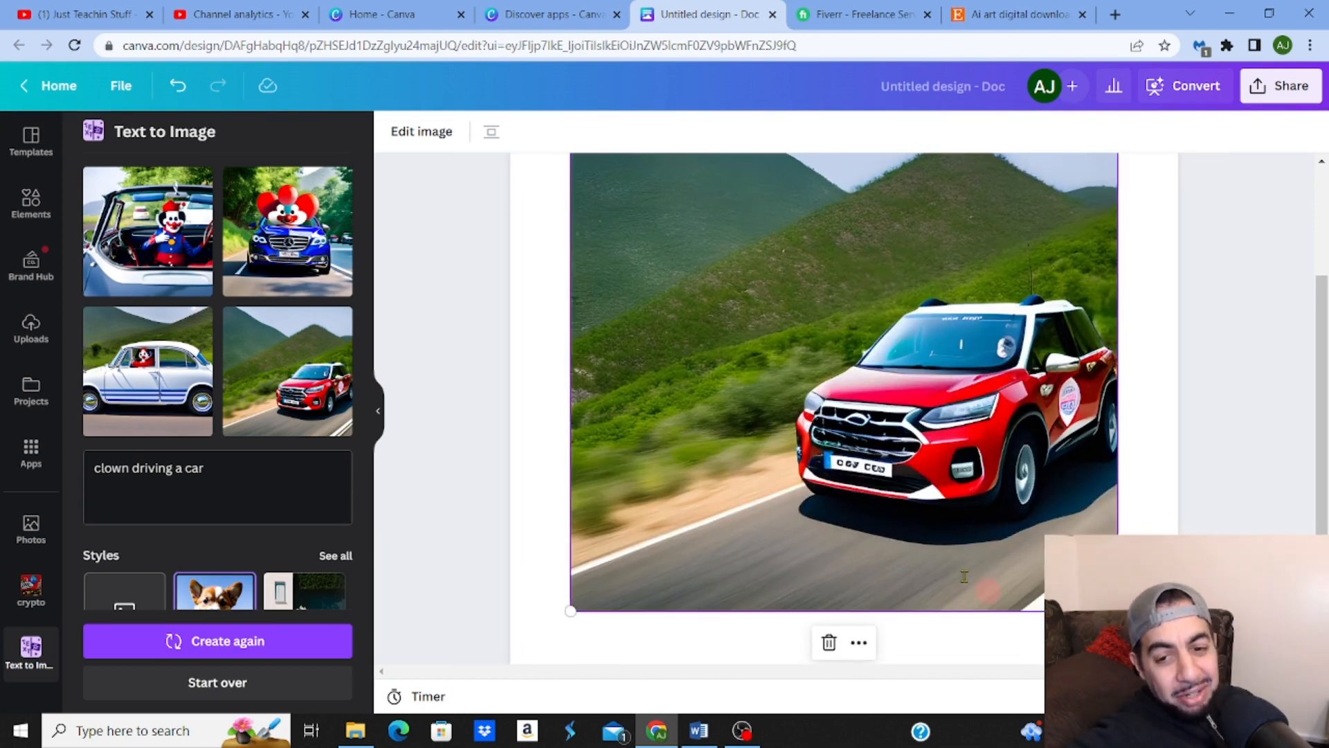
key("Delete")
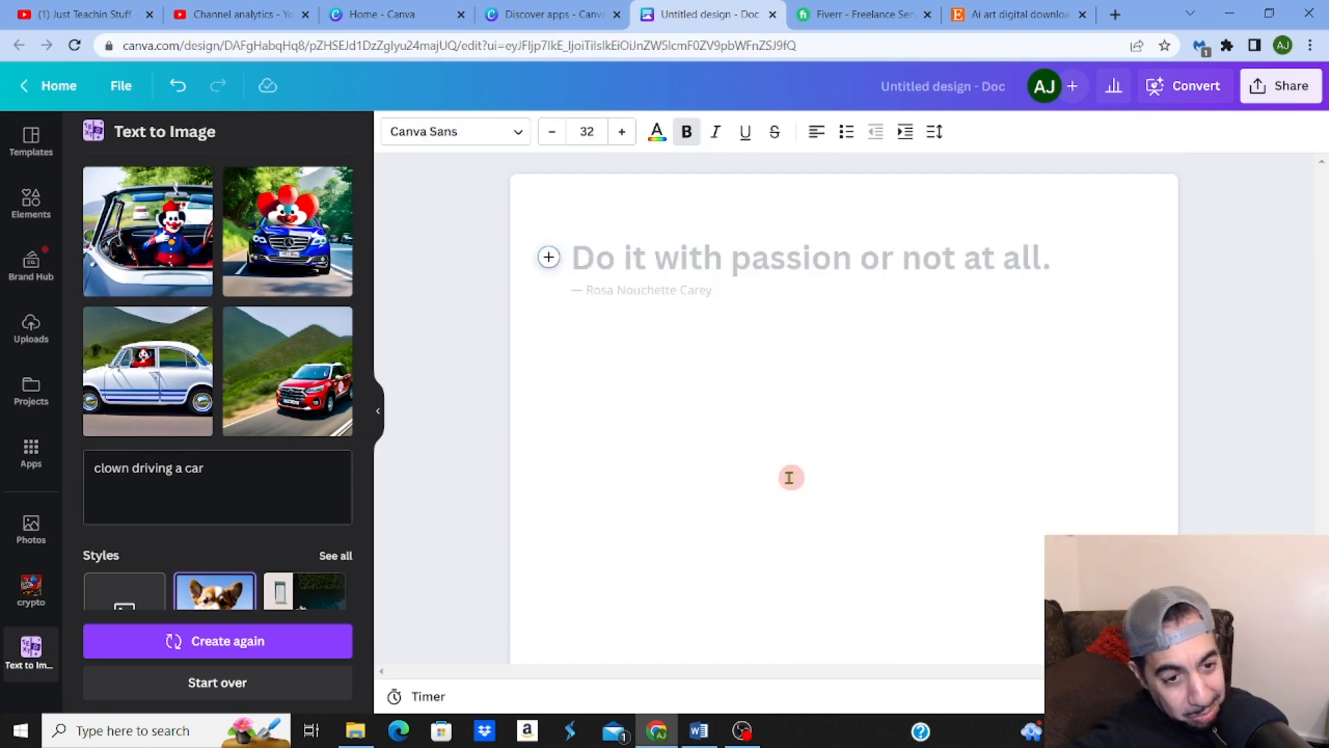
Insert the image of the clown driving the white car, view the document's download options, and dismiss them
left_click(180, 359)
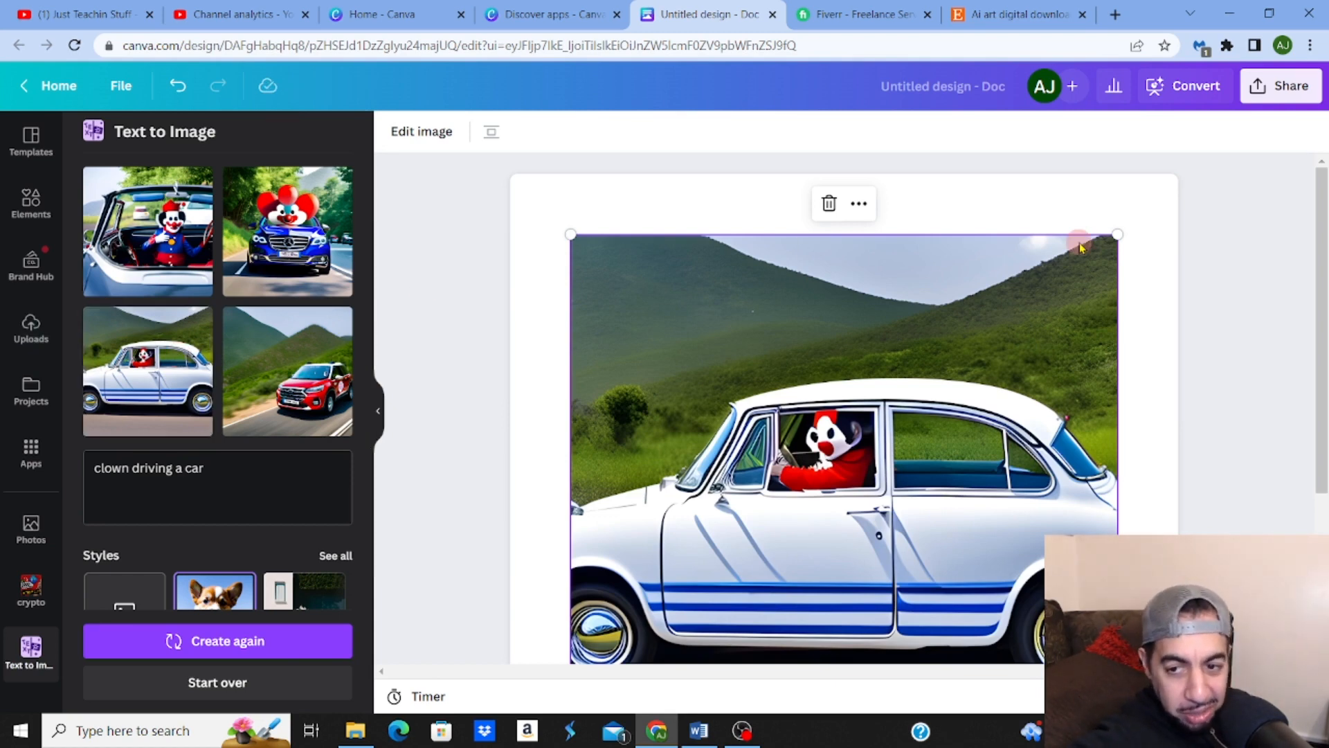
left_click(1275, 89)
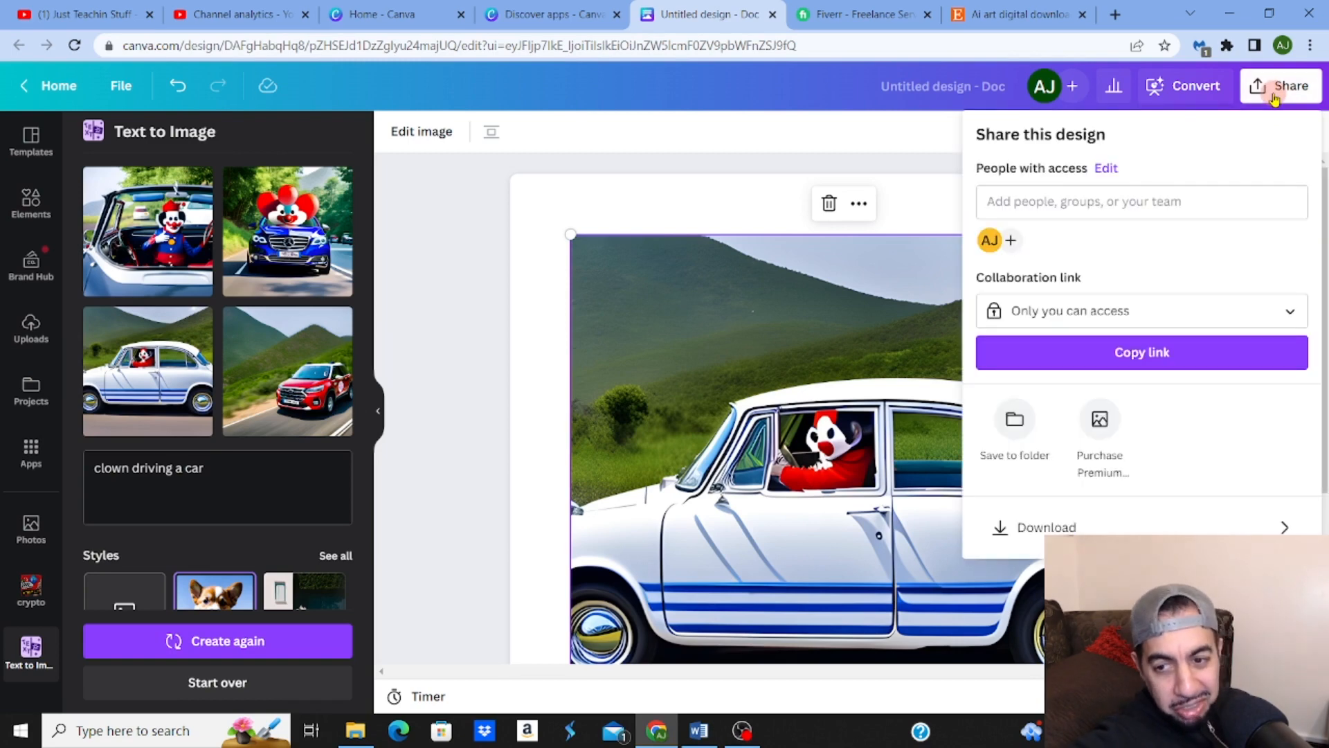
left_click(1145, 527)
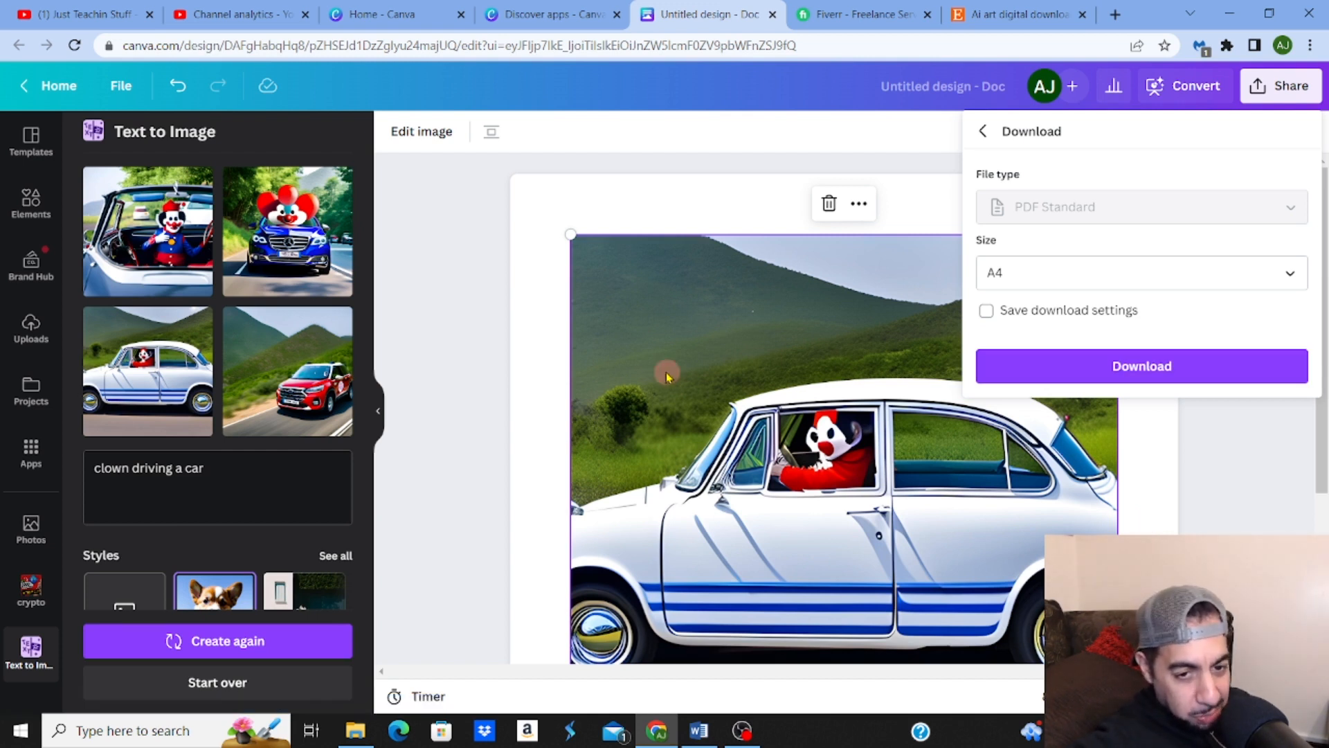
left_click(483, 306)
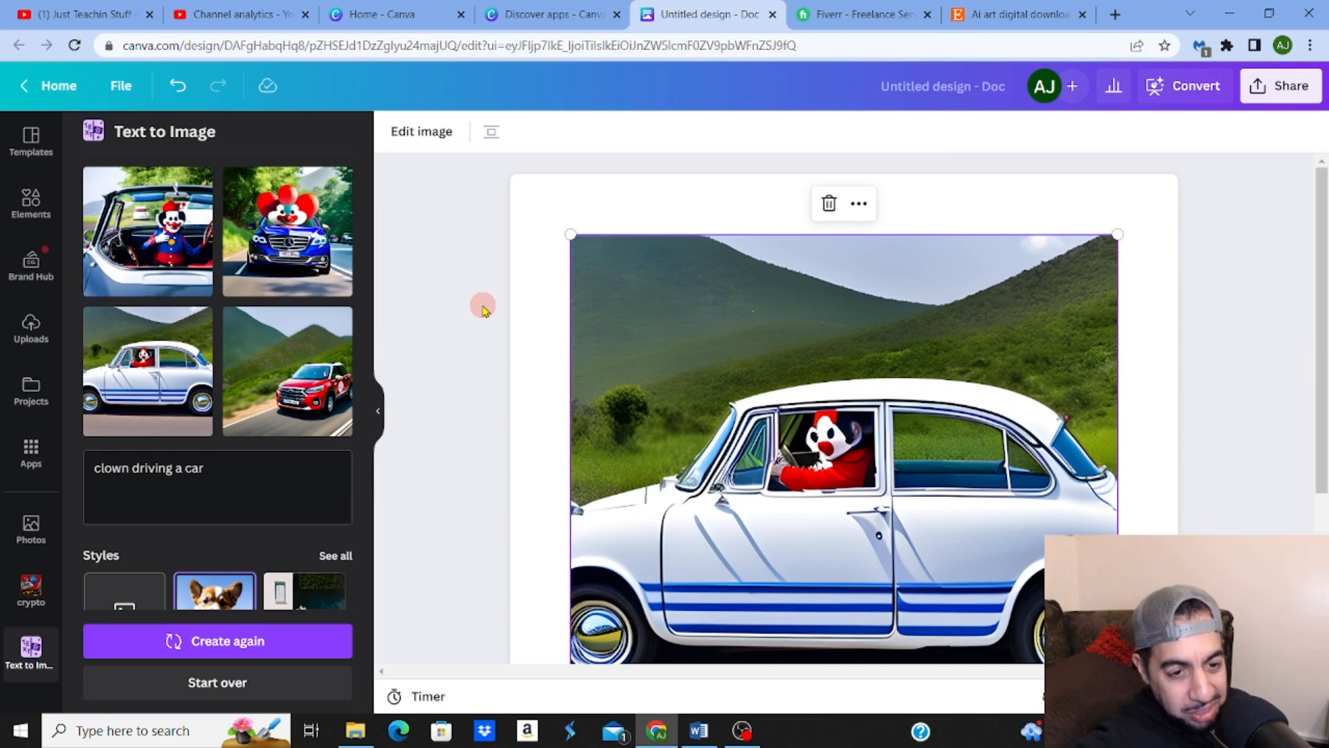
left_click(211, 476)
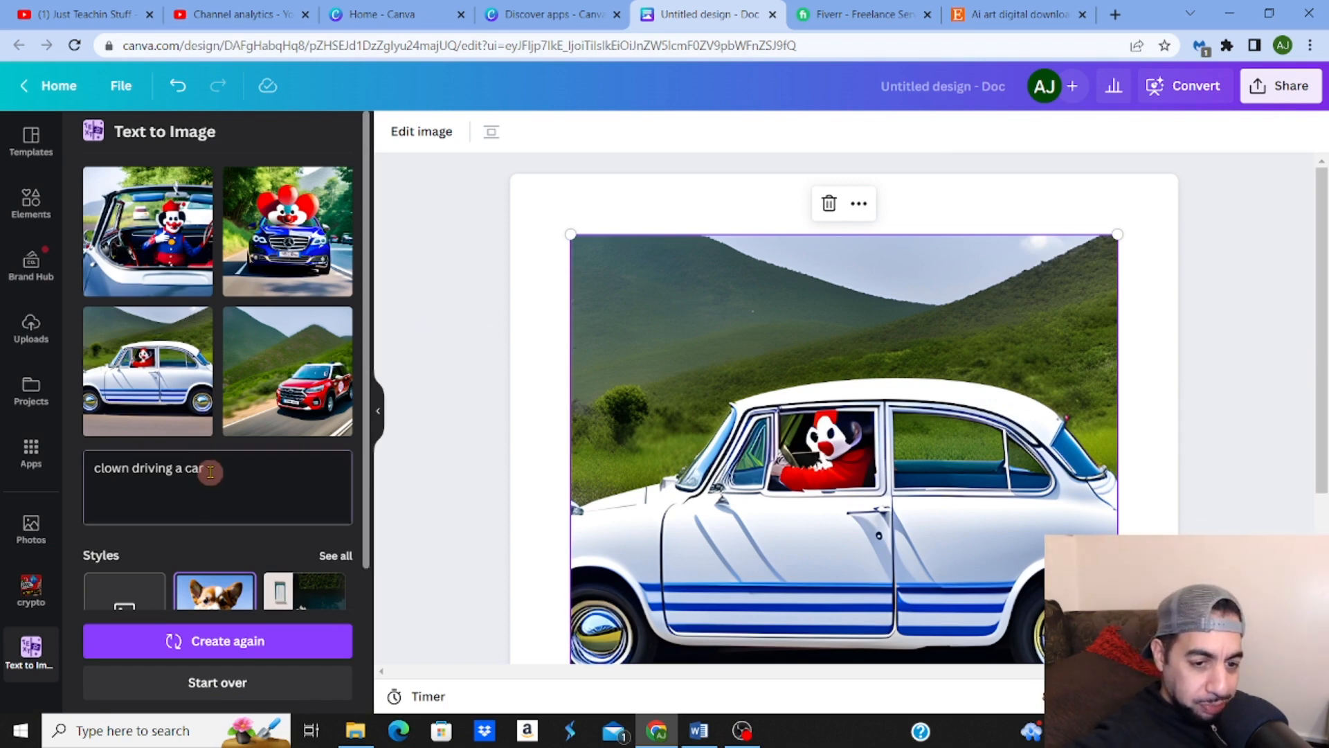
left_click_drag(211, 472, 136, 472)
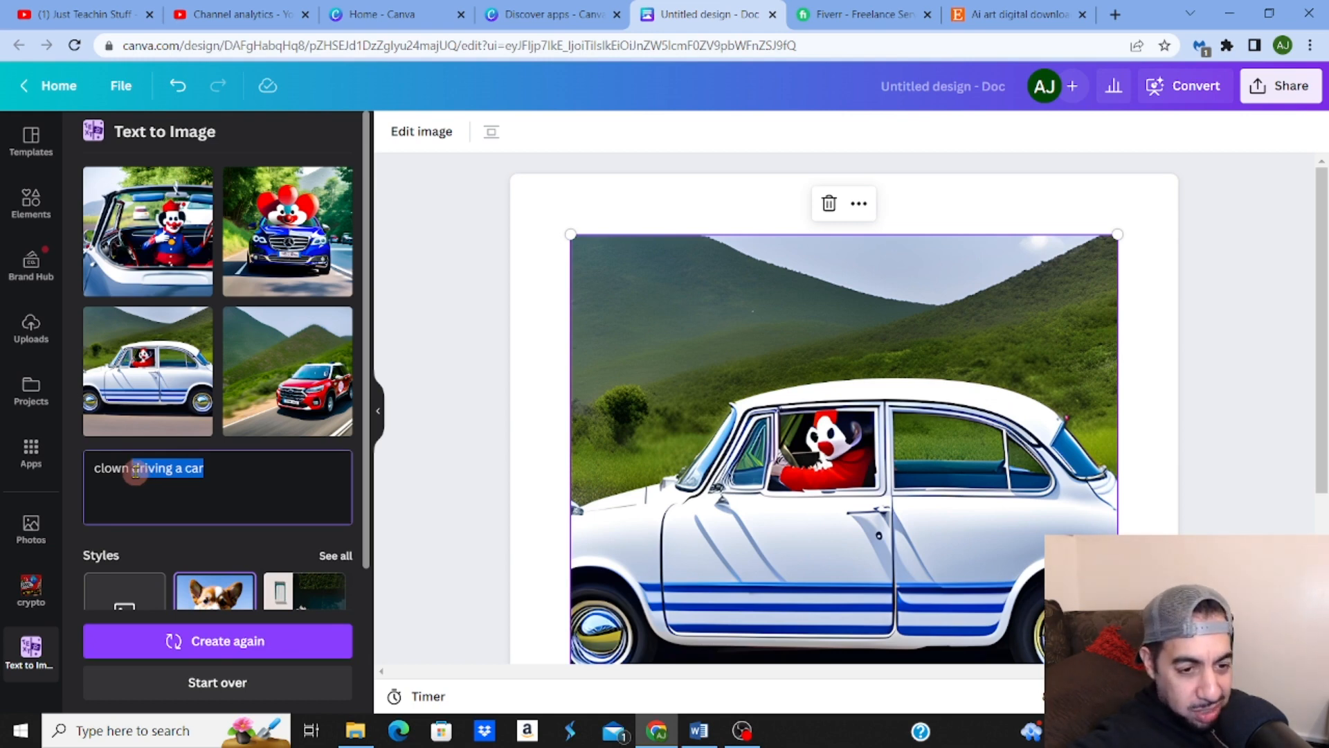
left_click(364, 447)
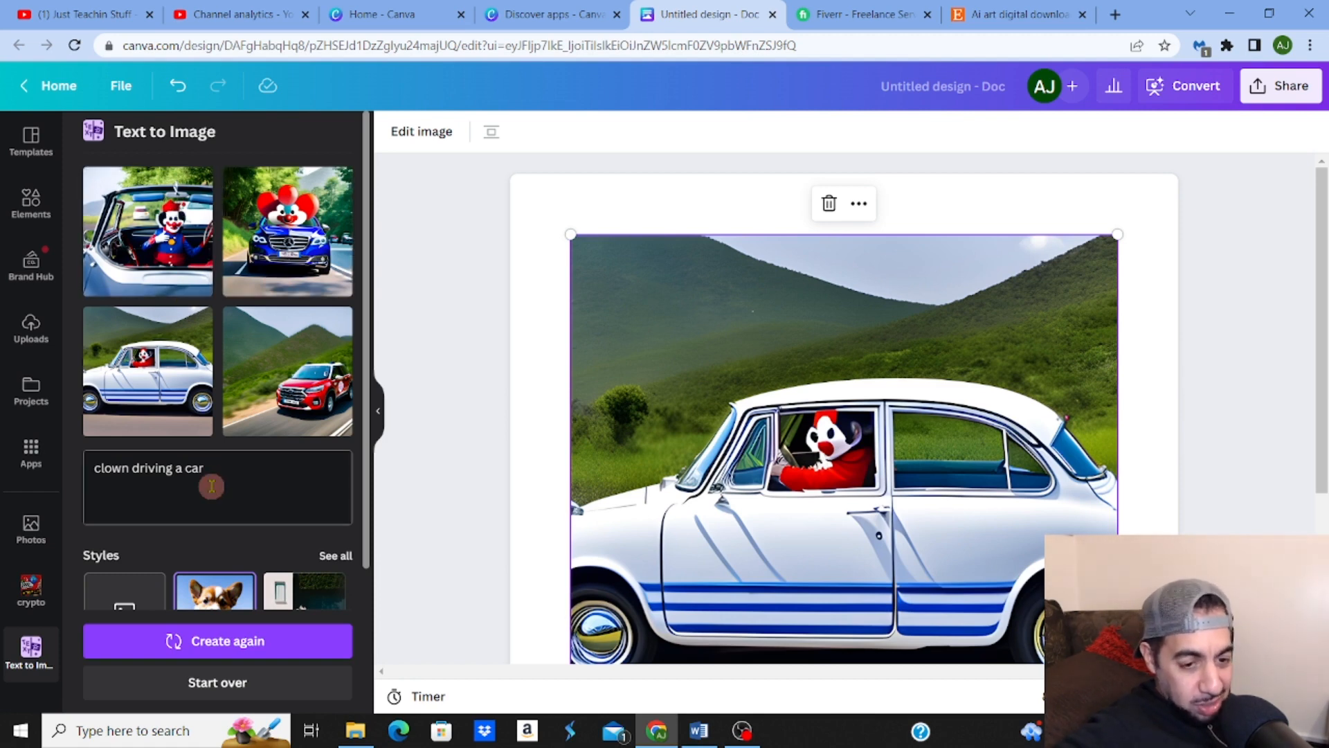
Undo the image insertions and deletions step by step until the giraffe beside the crosswalk is back on the page
left_click(173, 87)
left_click(172, 87)
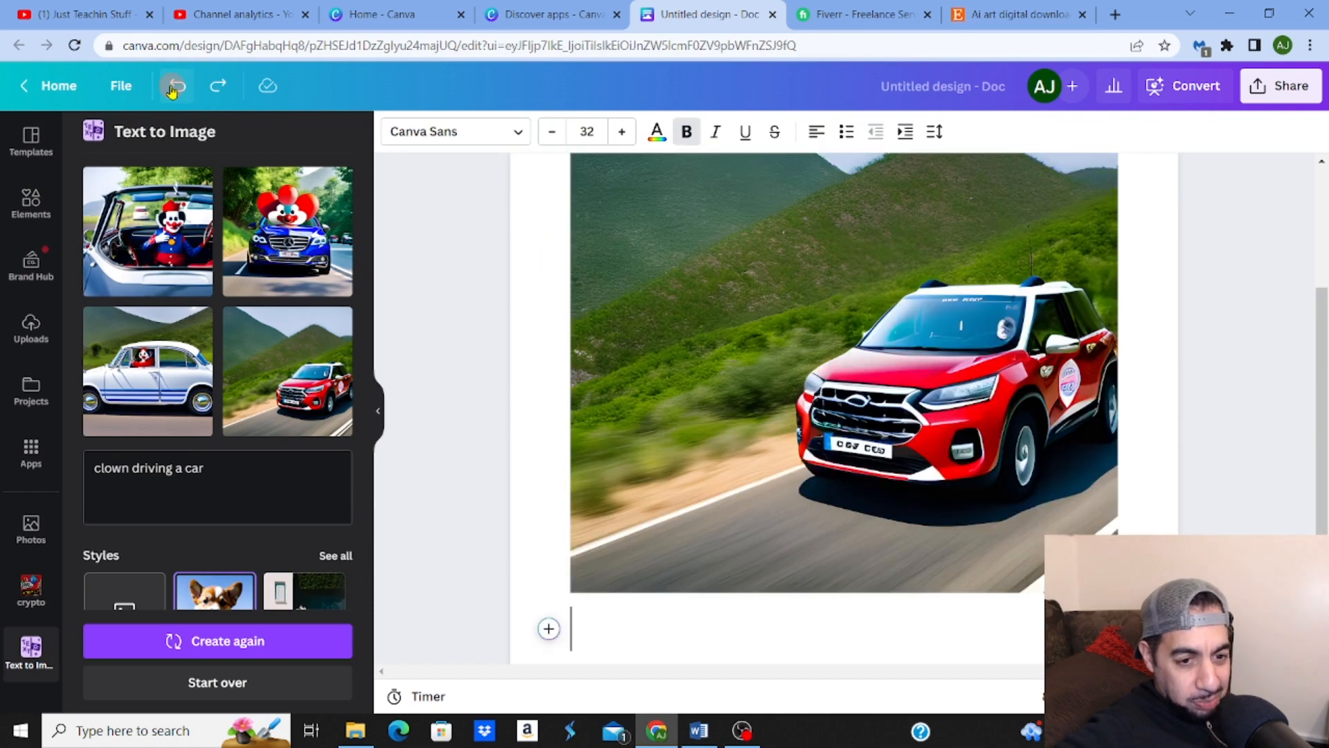
left_click(172, 88)
left_click(172, 87)
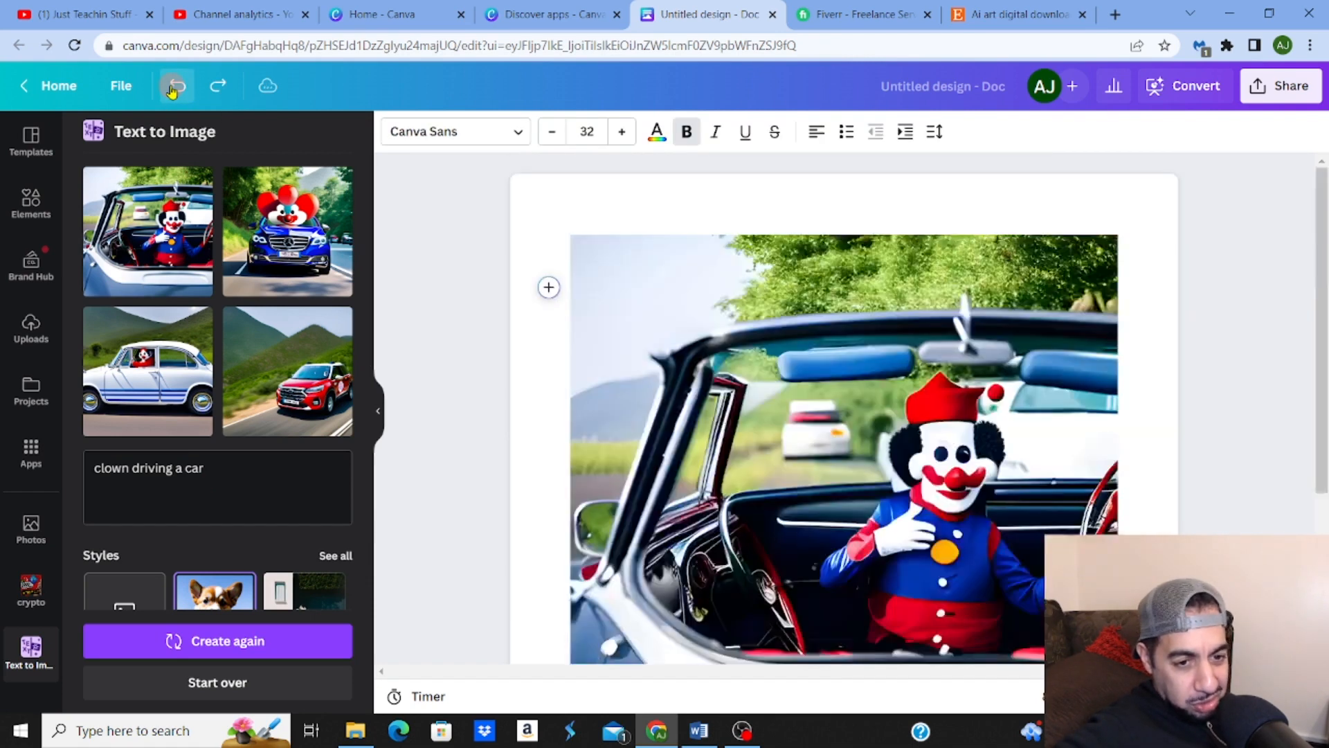
left_click(173, 88)
left_click(173, 88)
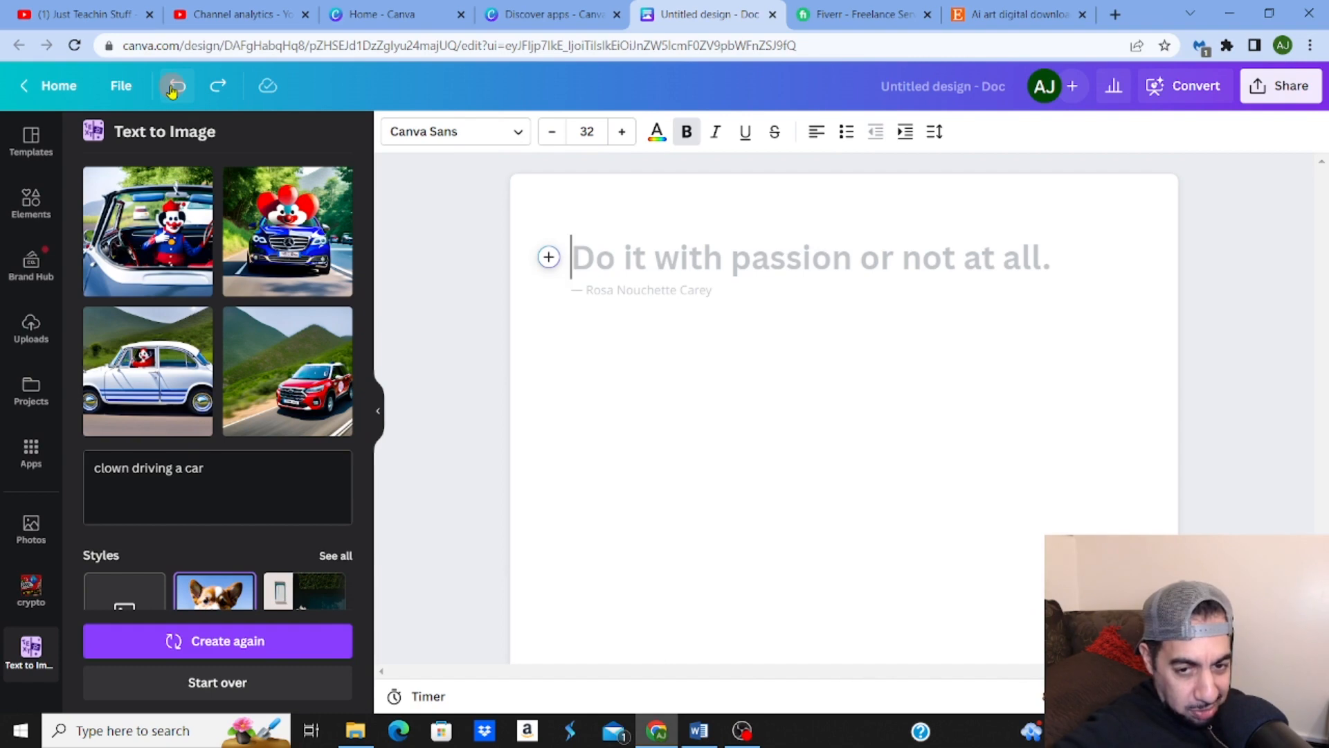
left_click(172, 87)
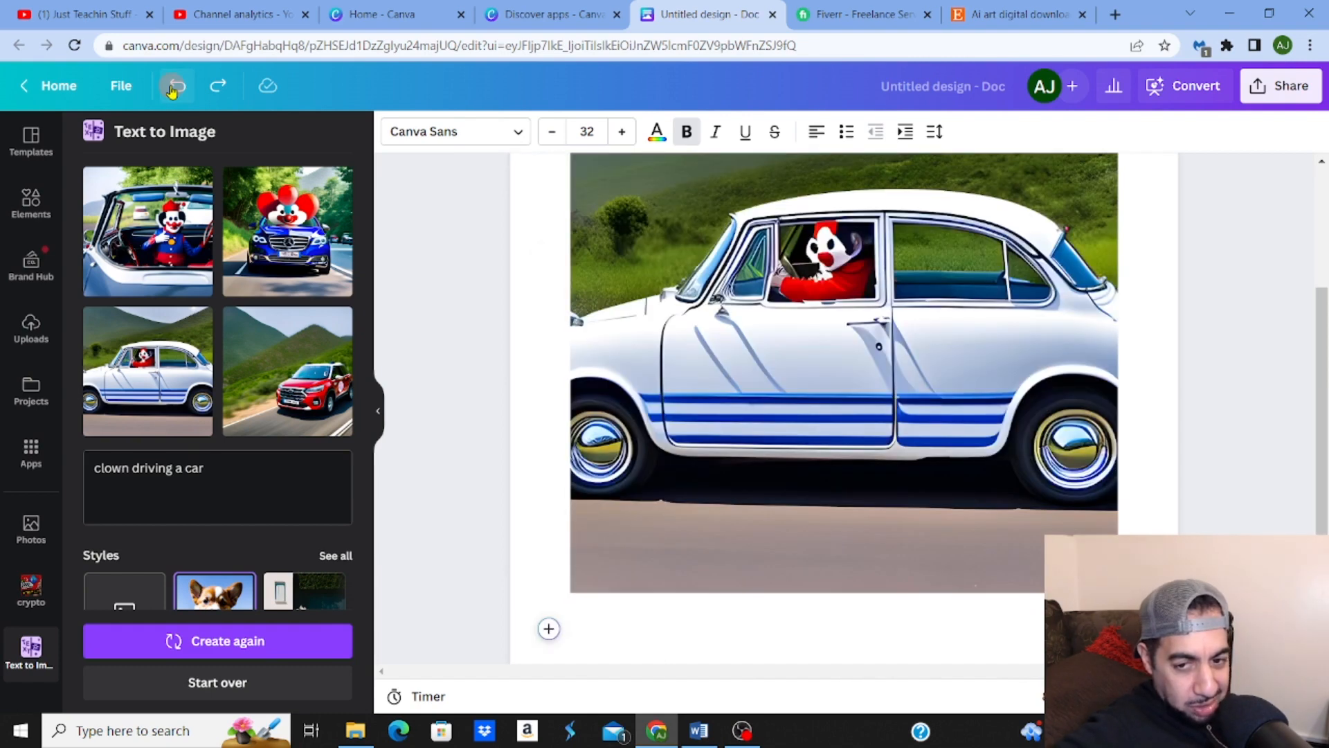
left_click(173, 87)
left_click(173, 88)
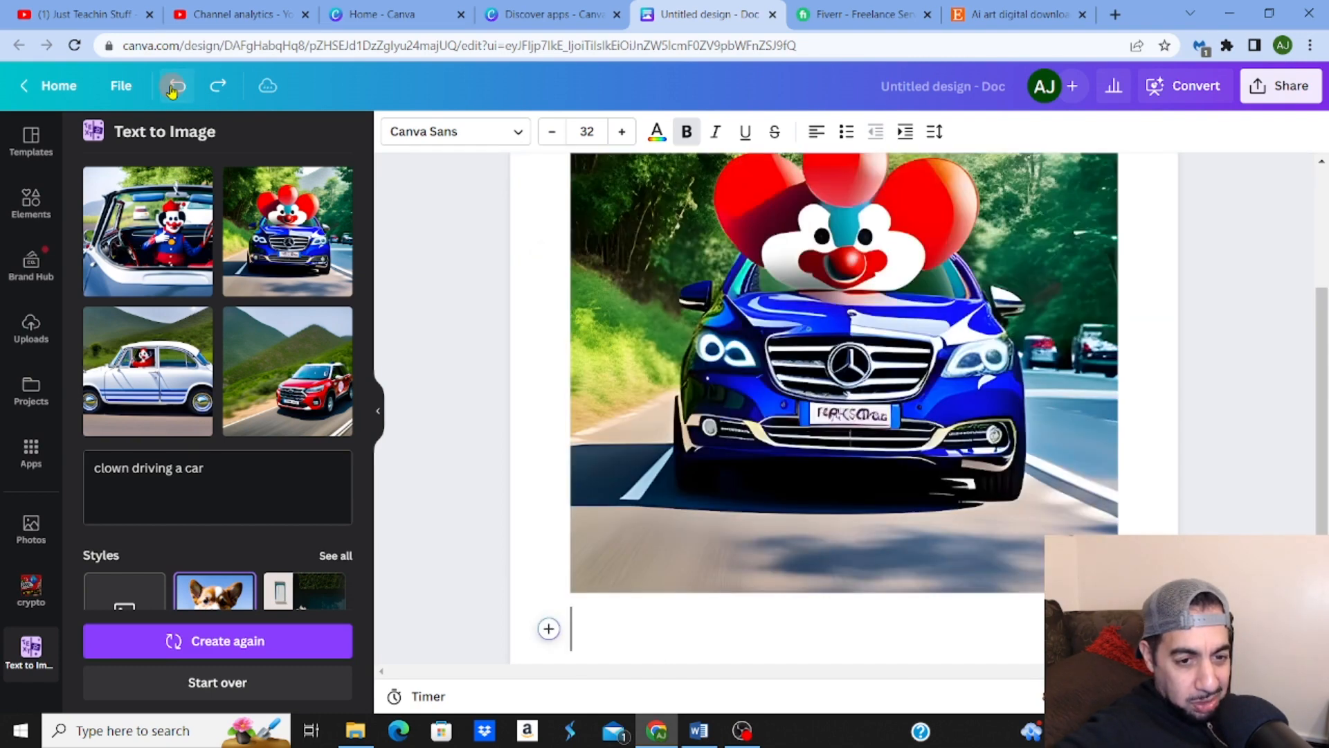
left_click(172, 88)
left_click(172, 87)
left_click(173, 87)
left_click(173, 87)
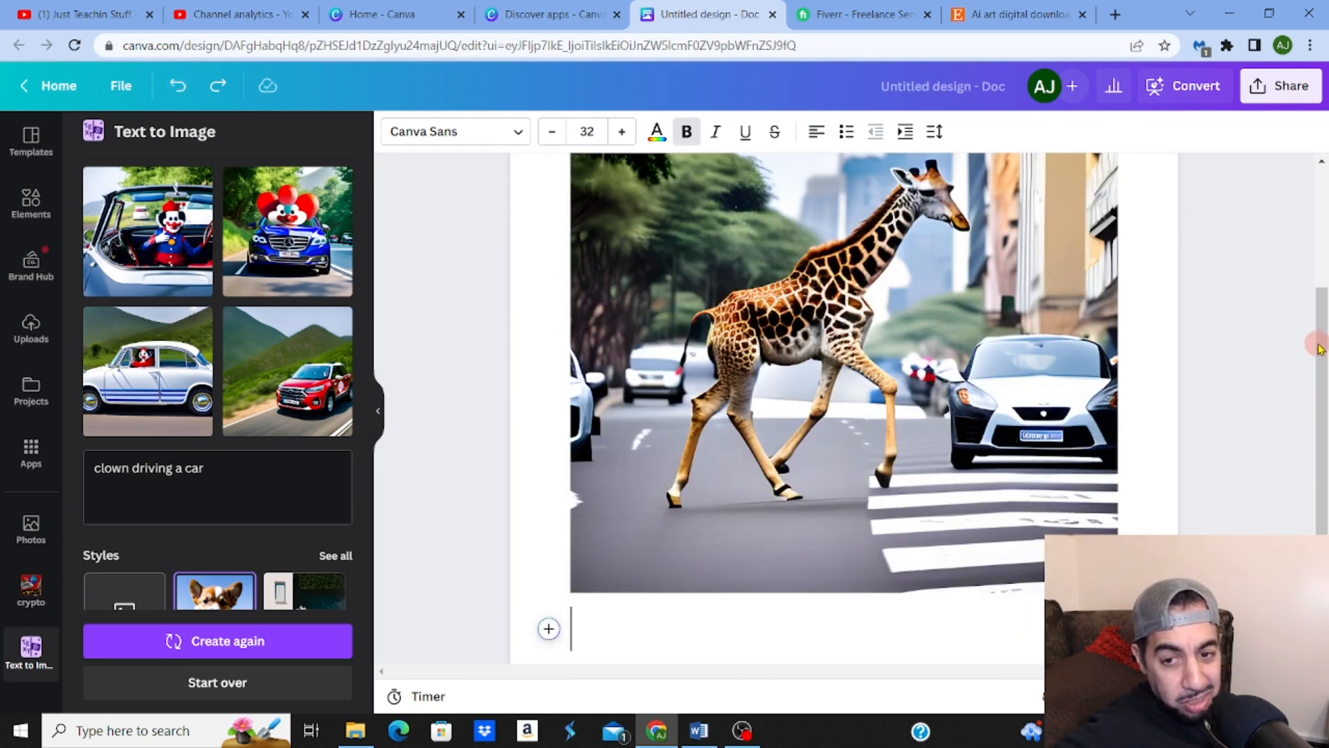
scroll(1297, 263, "up", 2)
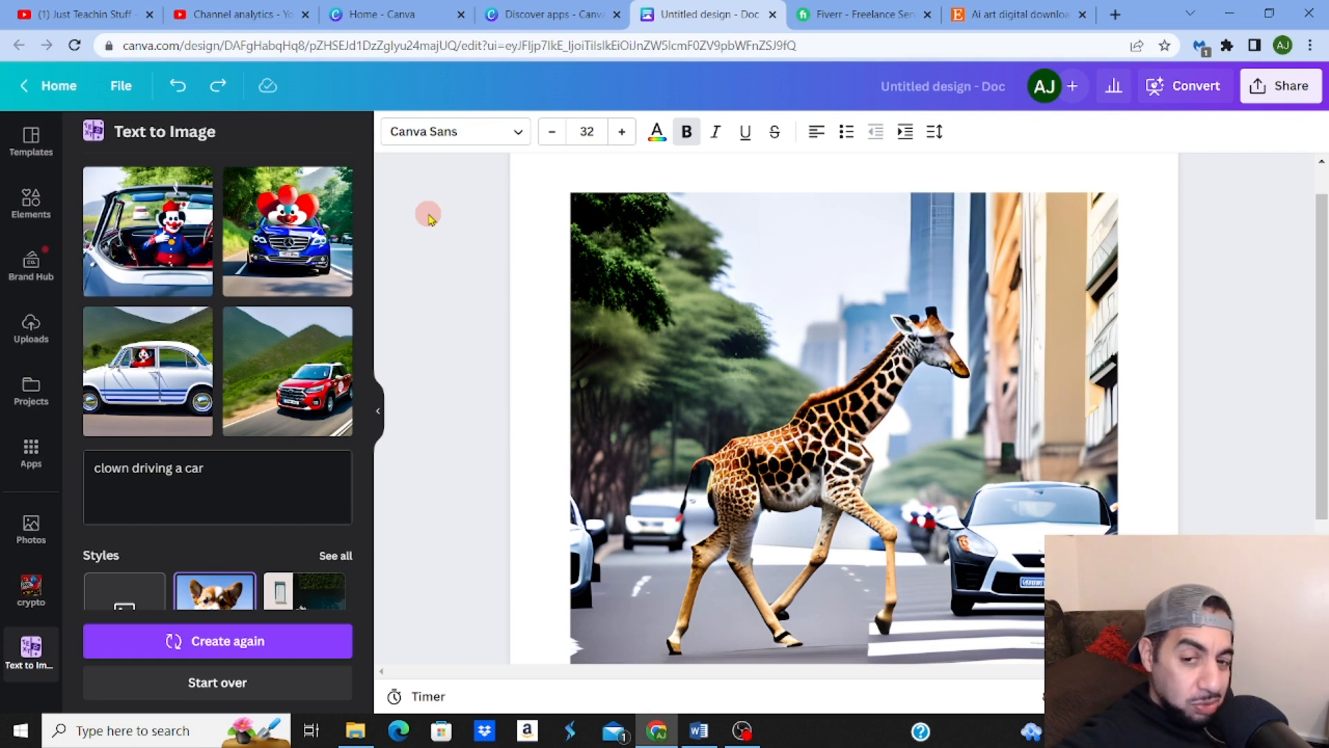
Switch to Fiverr, open the AI Artists category under Graphics & Design, and look through its service listings
left_click(823, 15)
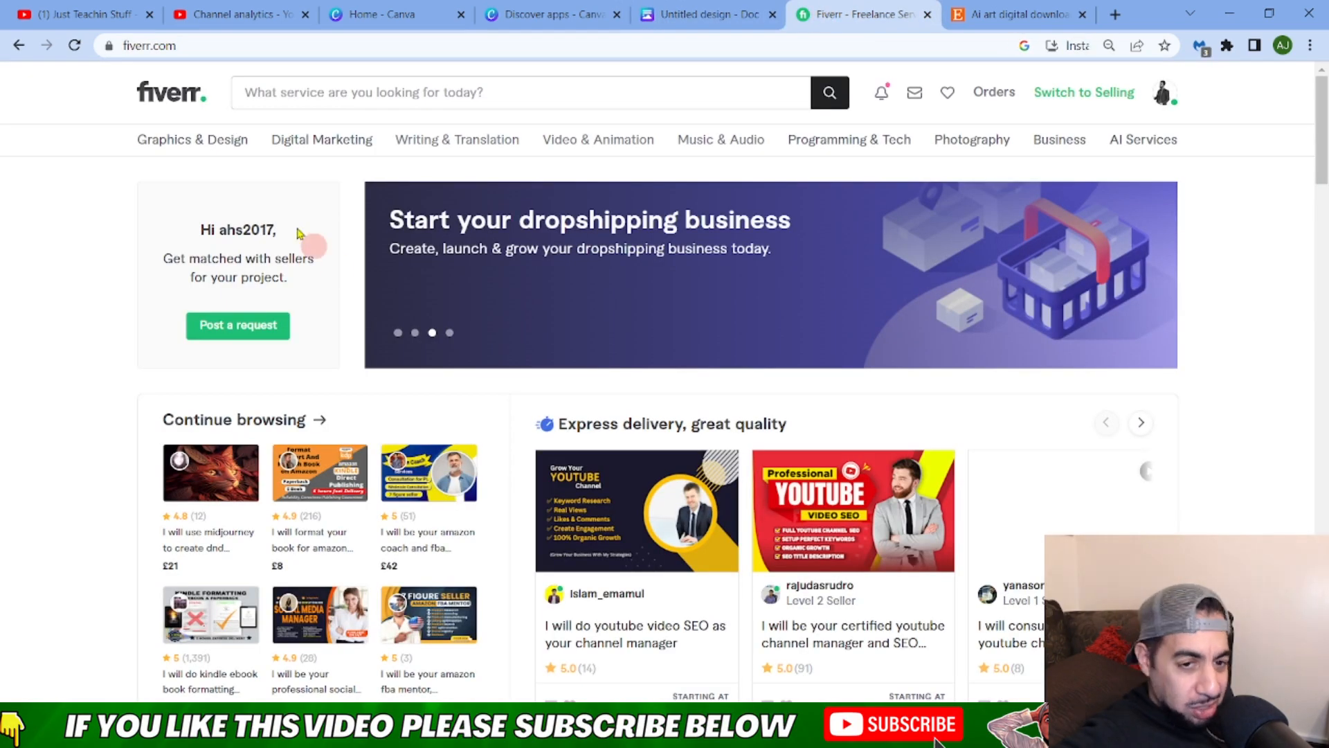
mouse_move(280, 138)
mouse_move(226, 136)
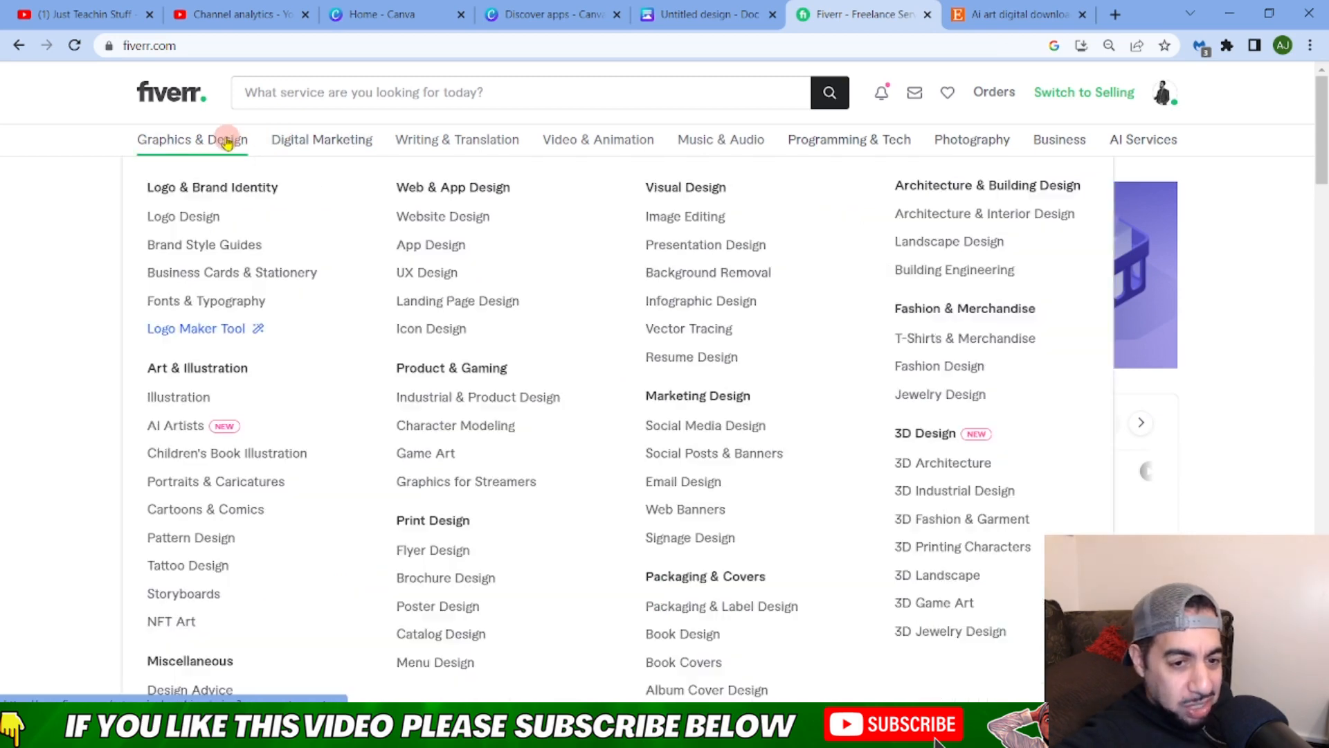
left_click(185, 425)
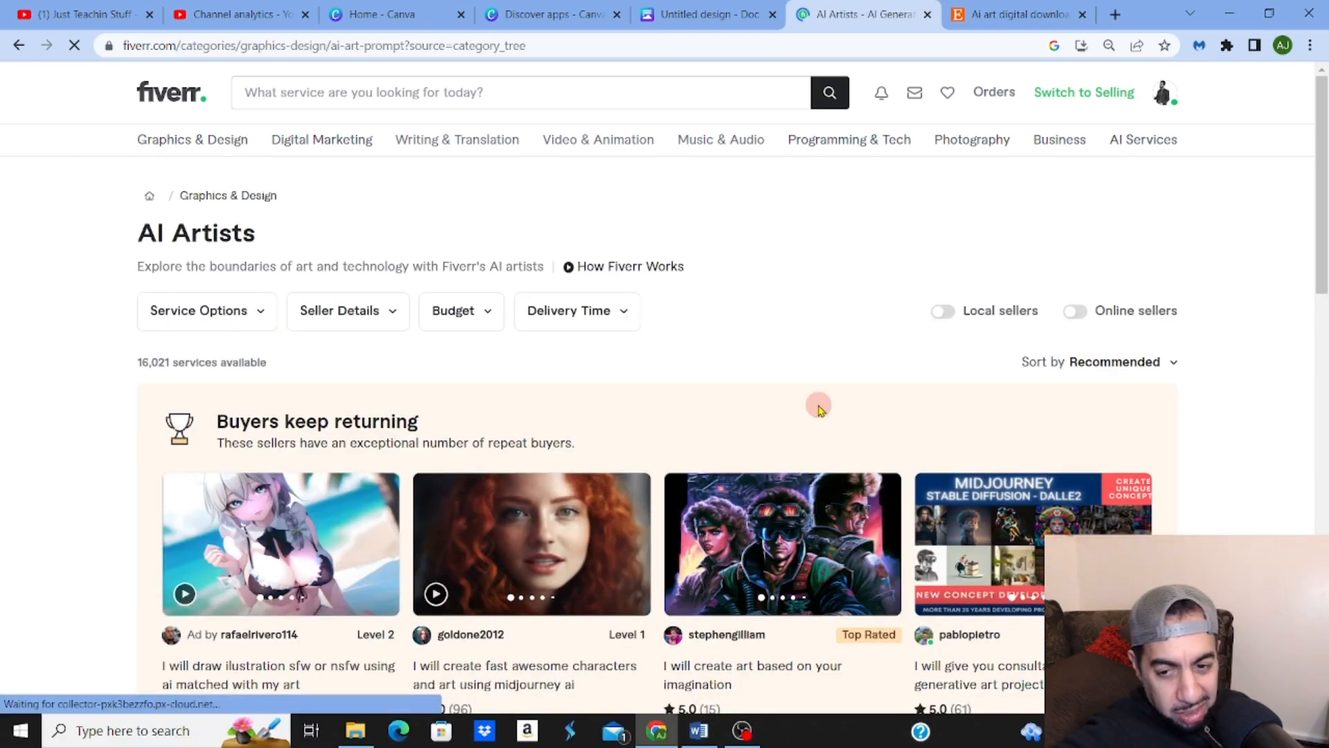
scroll(819, 408, "down", 5)
scroll(699, 499, "down", 2)
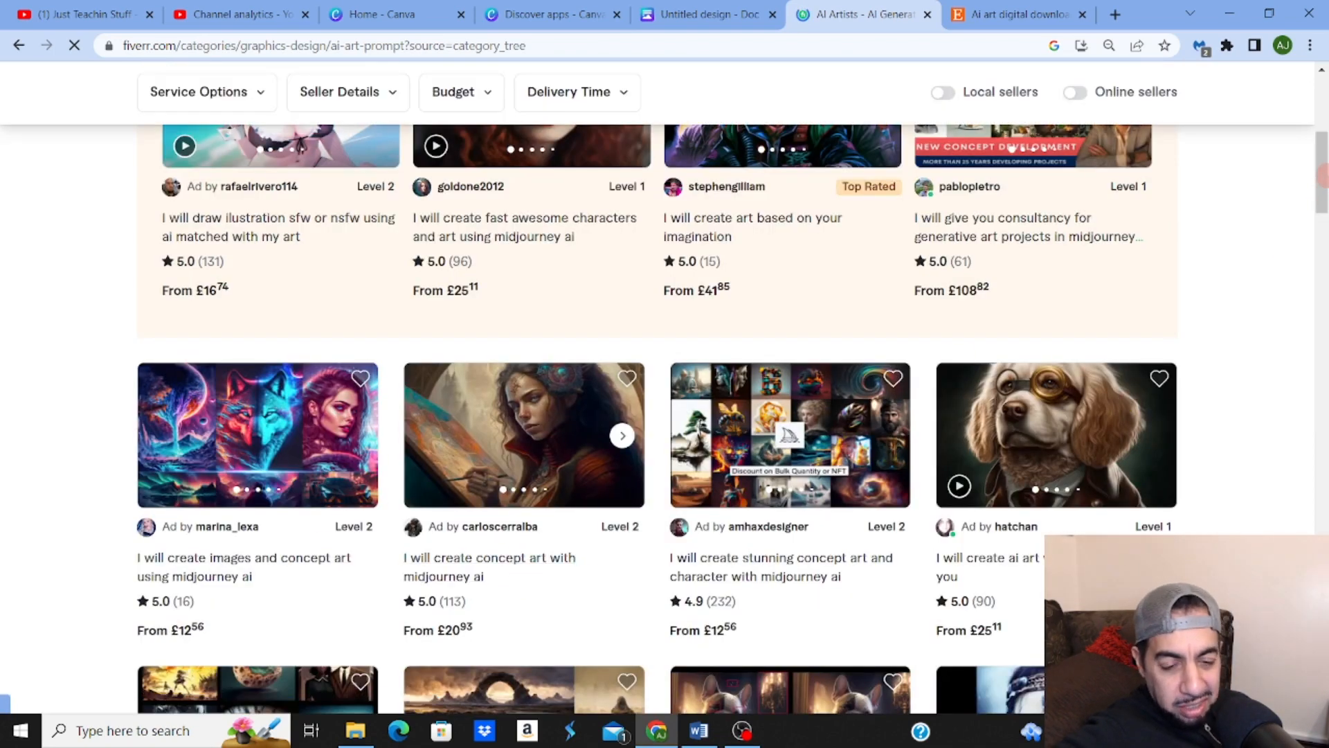
scroll(1324, 182, "up", 5)
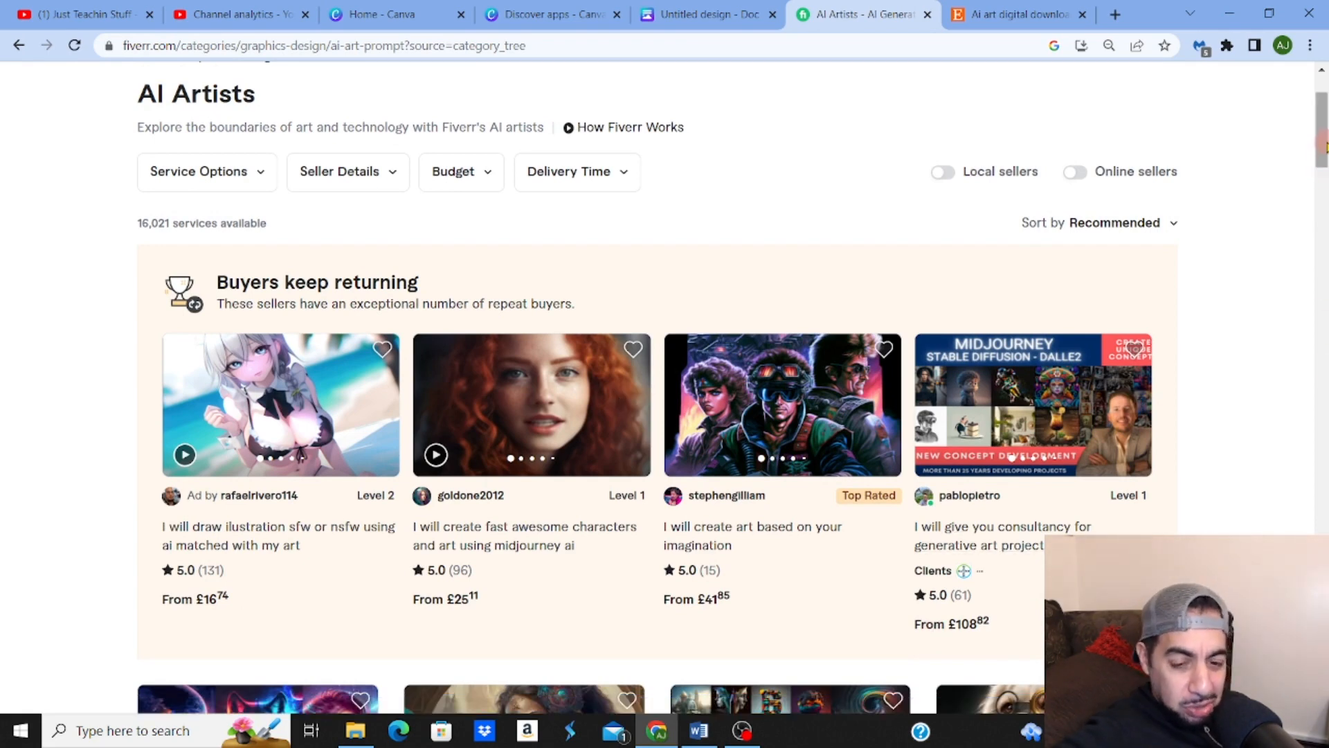
left_click_drag(1324, 147, 1324, 268)
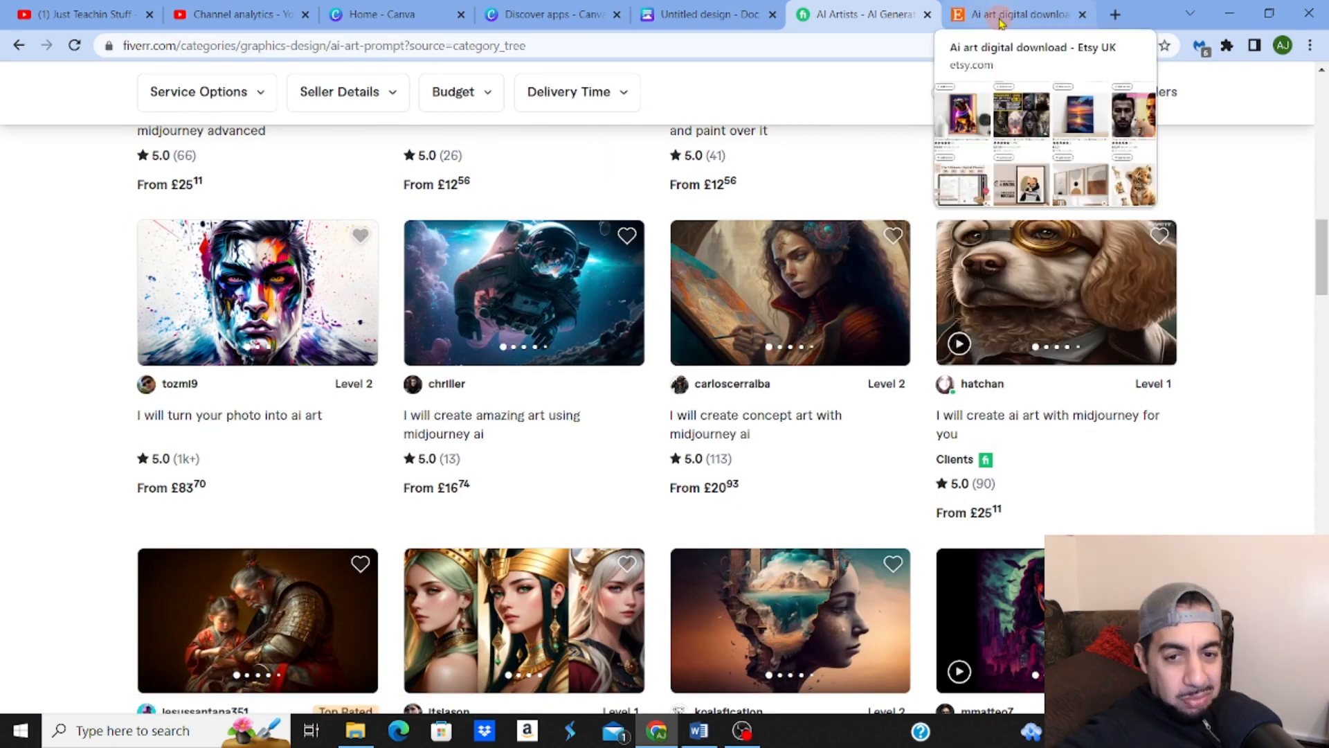
Return to the Canva design, regenerate the "clown driving a car" images in Watercolor style, and insert the car with balloons
left_click(678, 22)
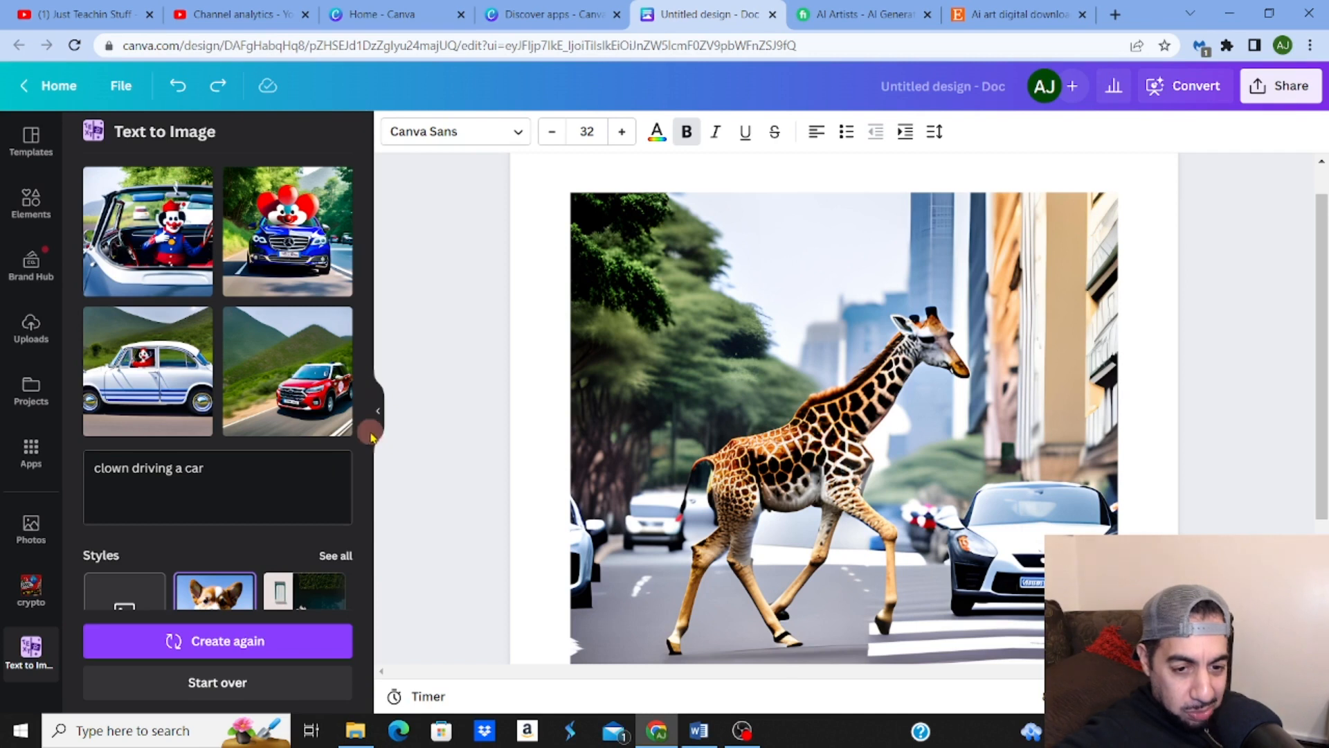
scroll(367, 436, "down", 3)
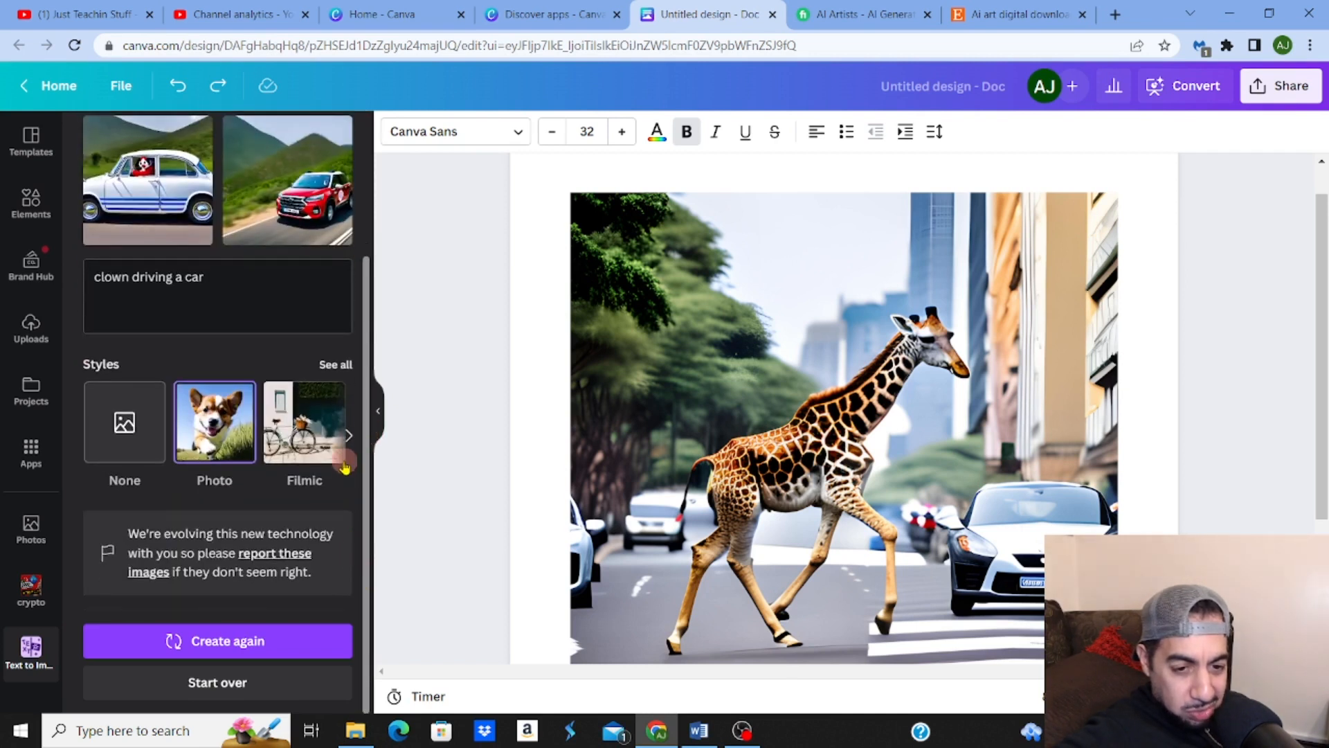
left_click(349, 438)
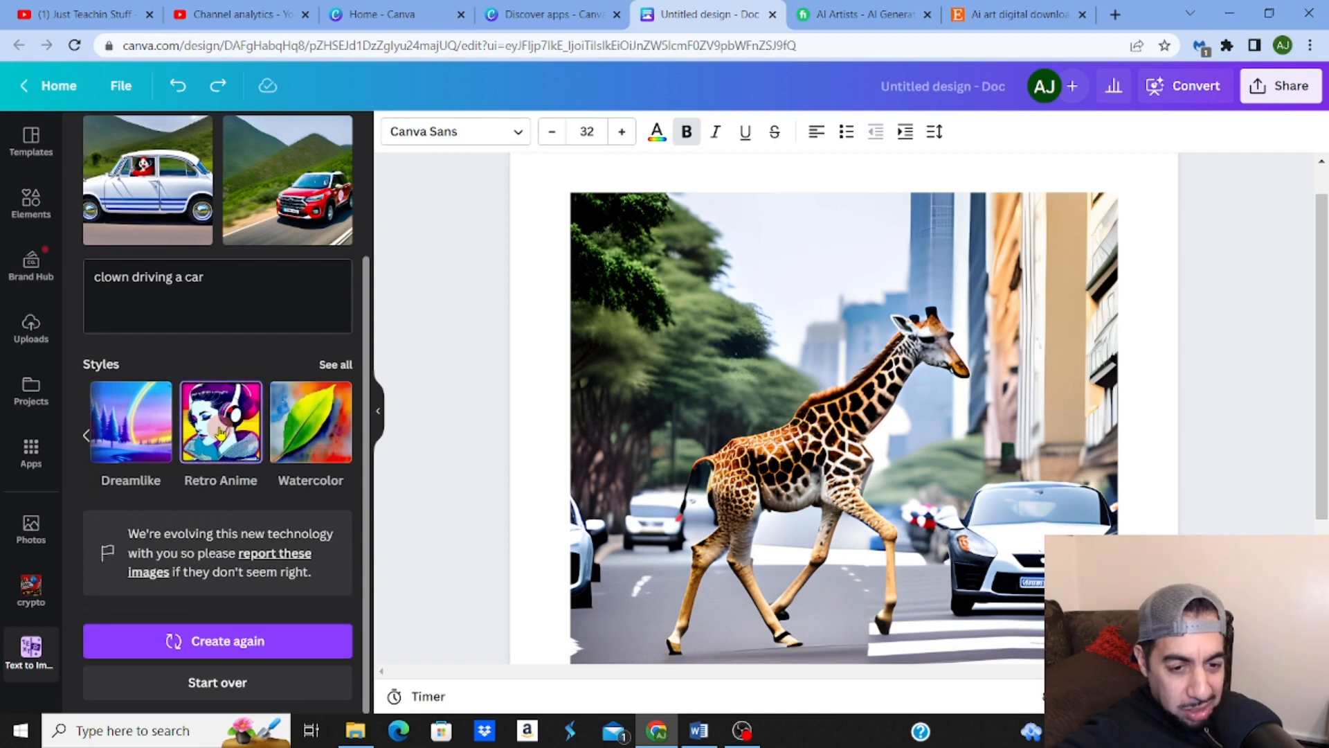
left_click(265, 641)
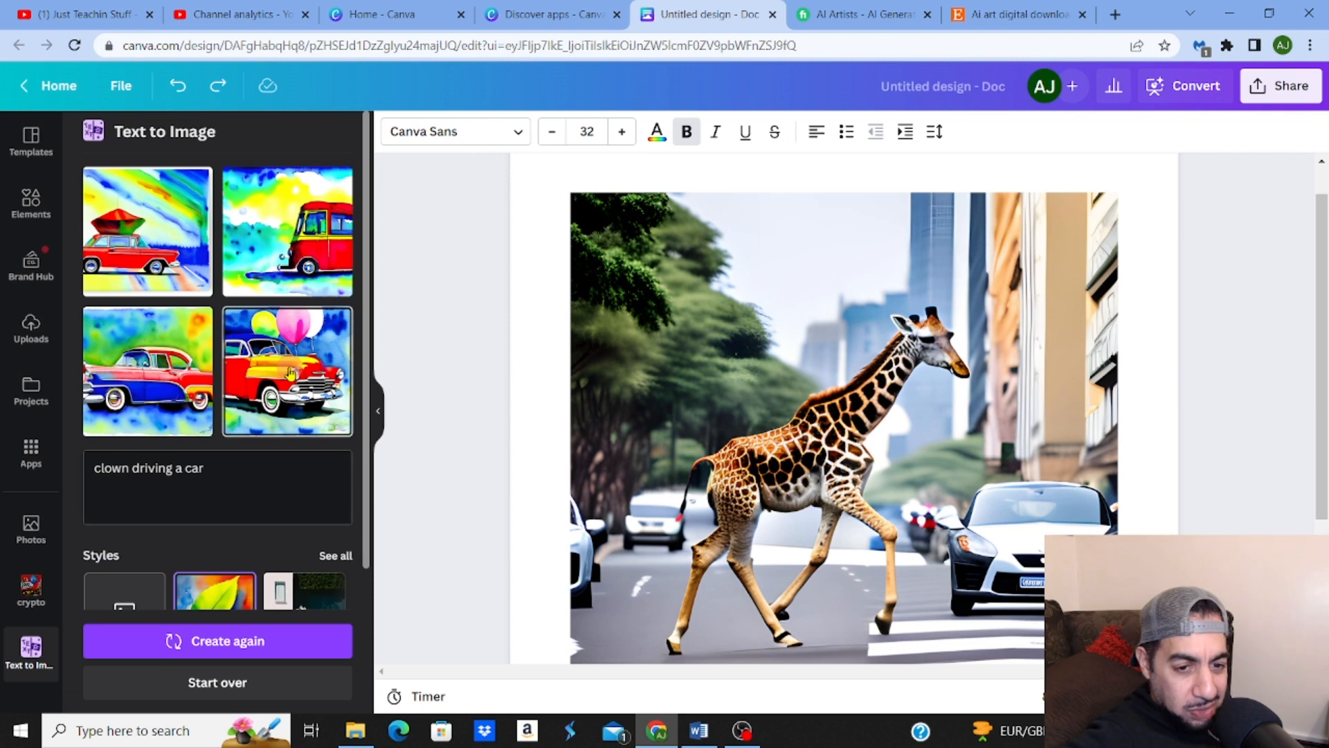
left_click(290, 374)
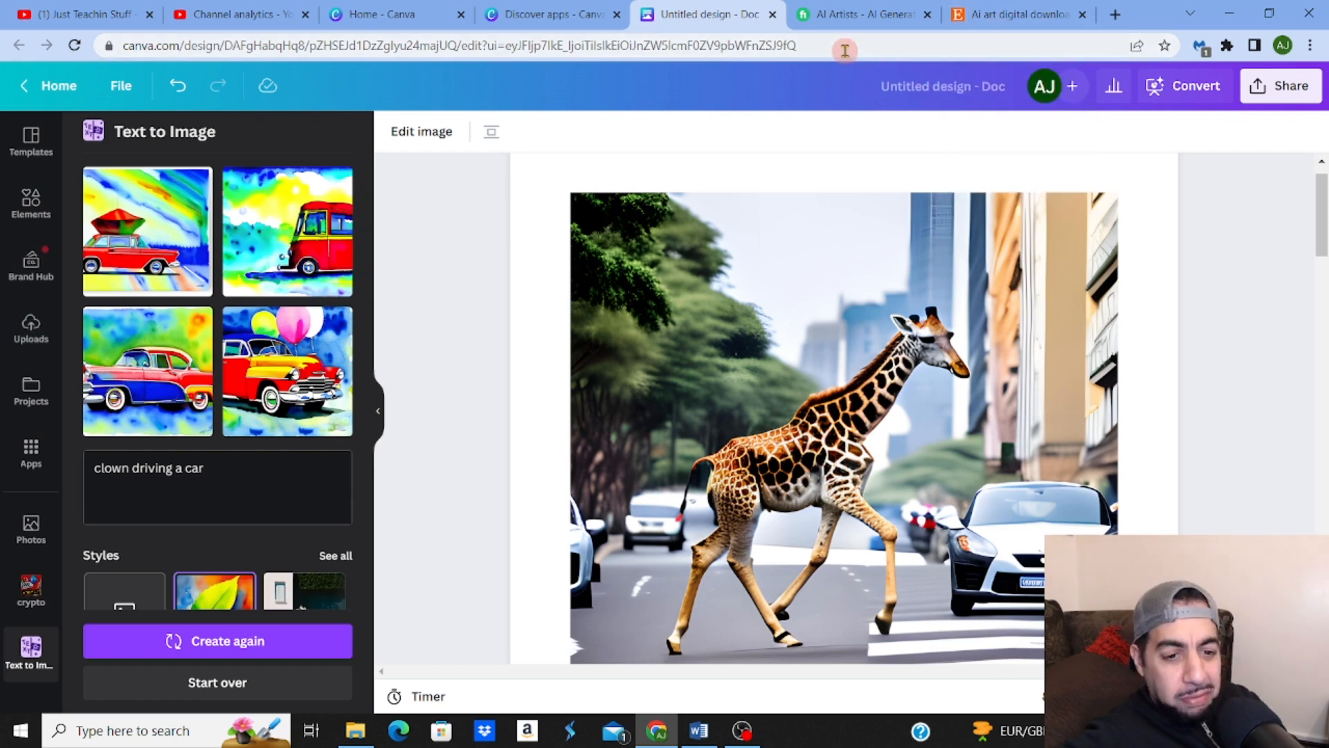
Switch to Etsy, examine the AI art digital download listings and their prices, and return to the Canva design
left_click(1002, 19)
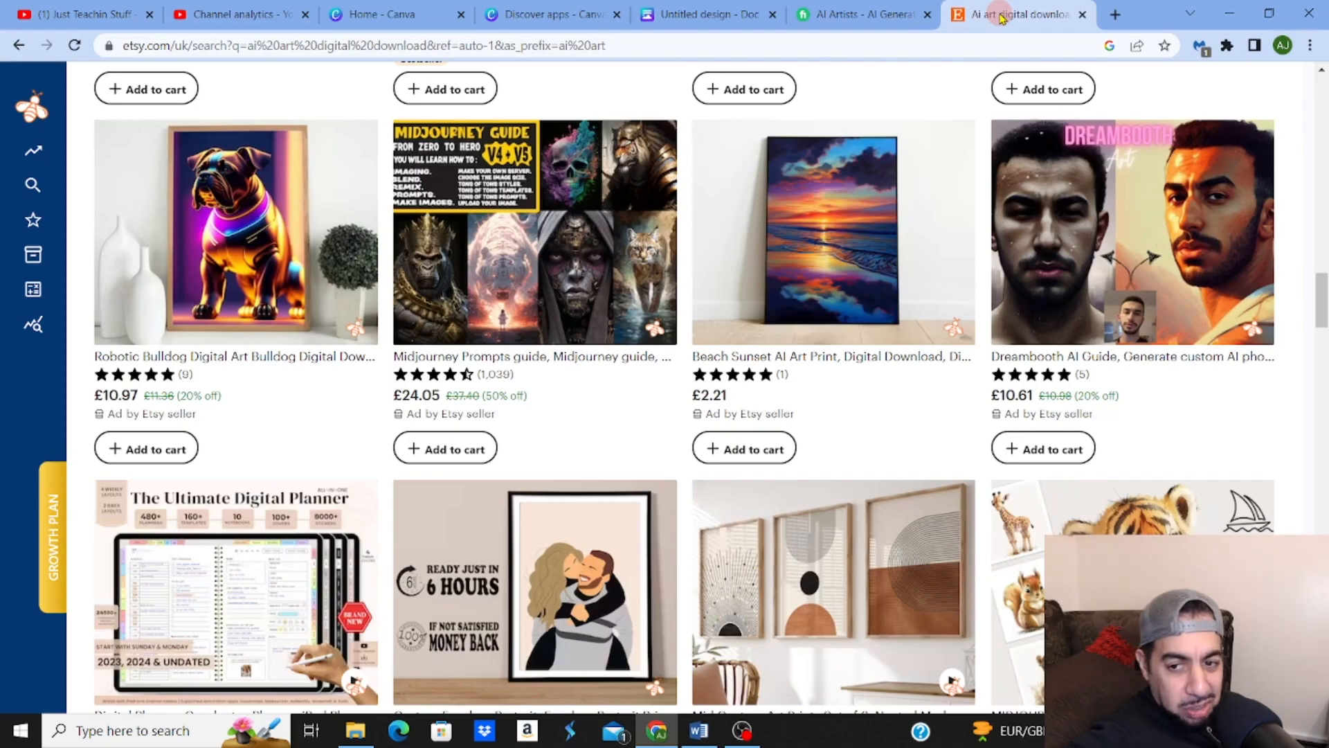
mouse_move(1322, 299)
left_mouse_down()
mouse_move(1323, 97)
mouse_move(1323, 298)
left_mouse_up()
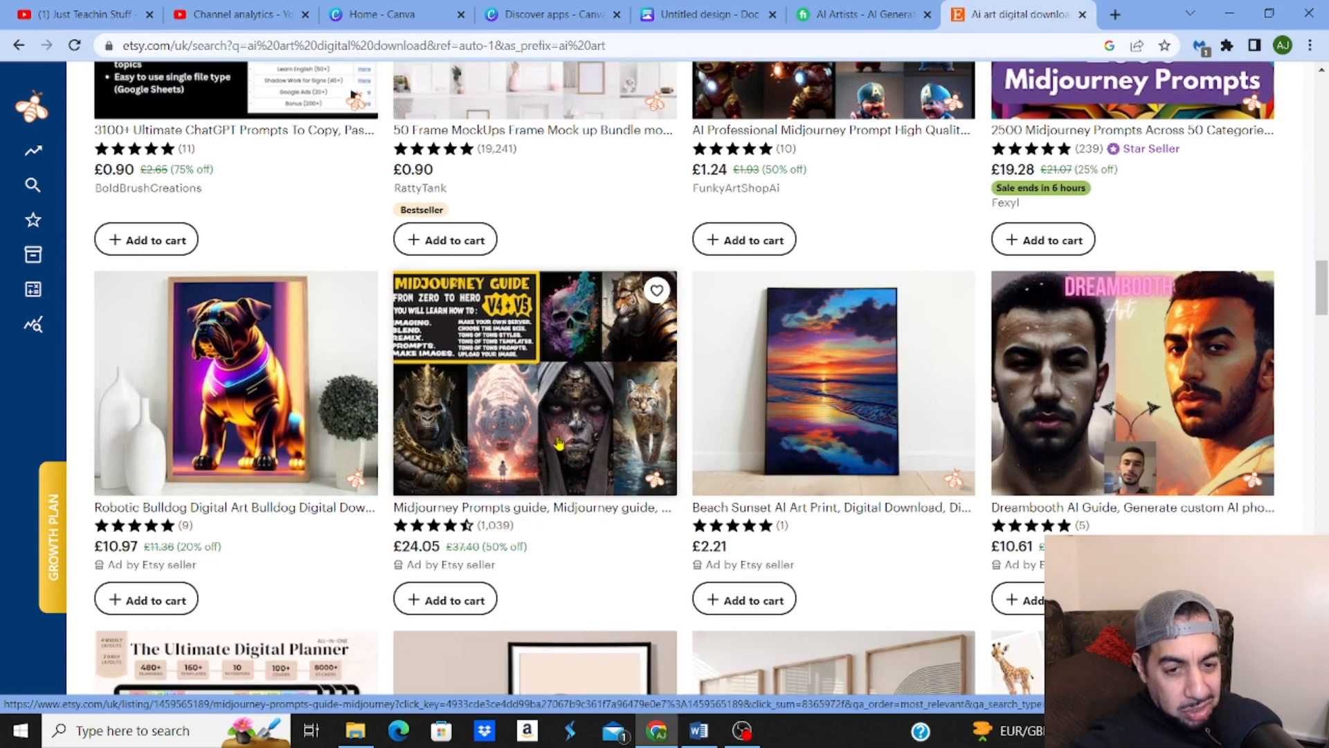
scroll(683, 388, "down", 10)
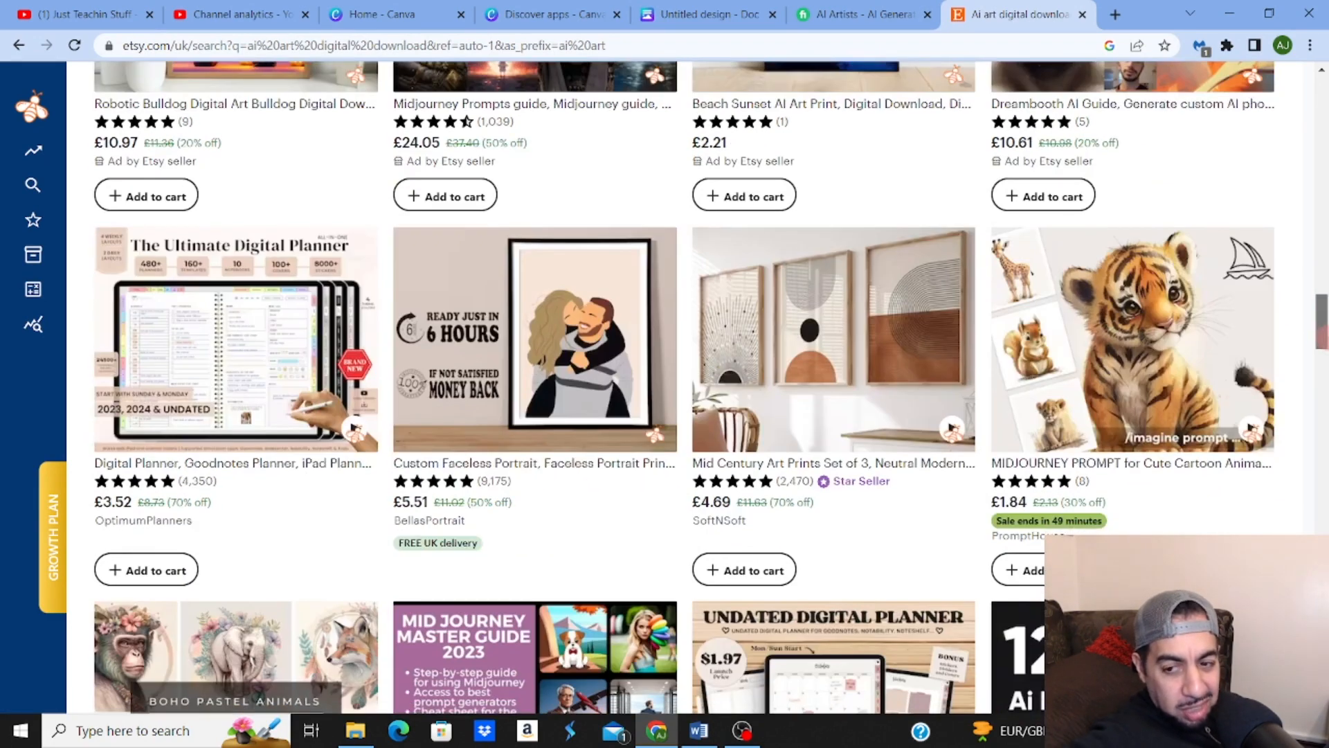
scroll(684, 388, "down", 4)
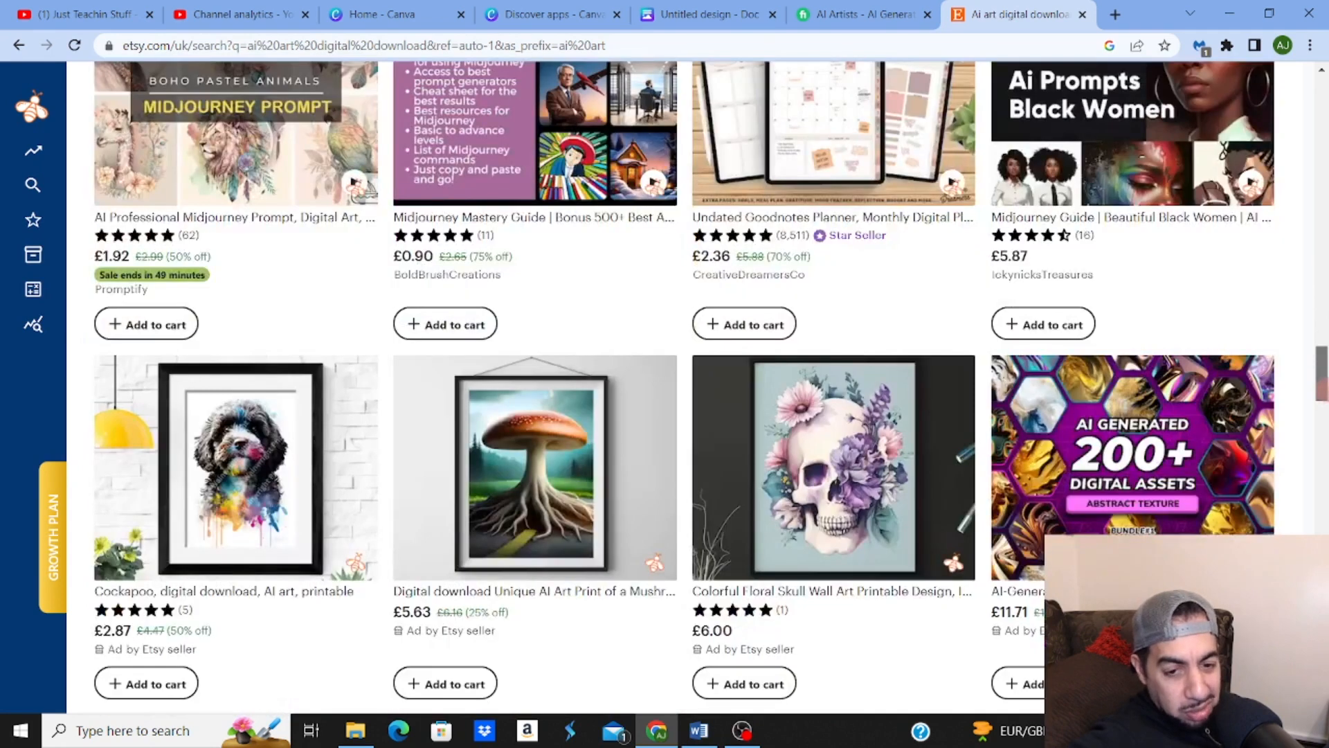
scroll(807, 415, "down", 1)
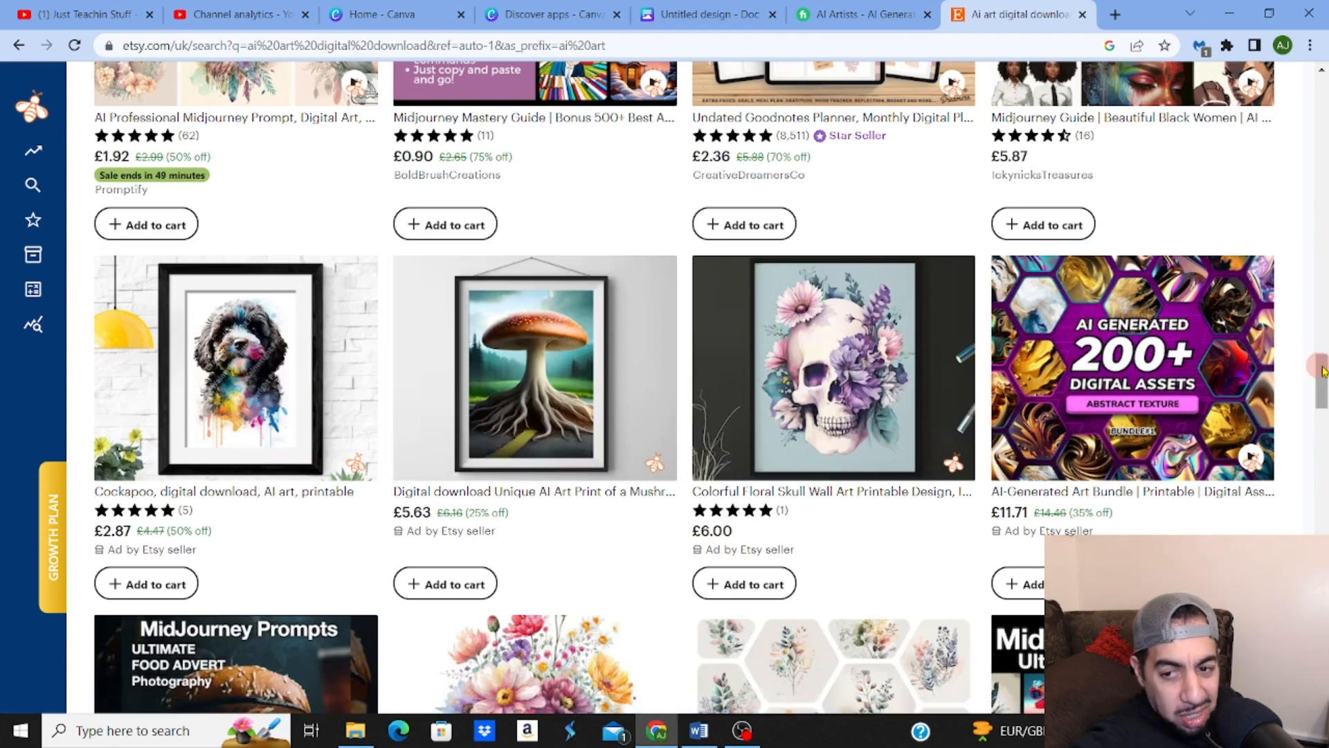
scroll(878, 491, "down", 8)
scroll(1250, 93, "down", 7)
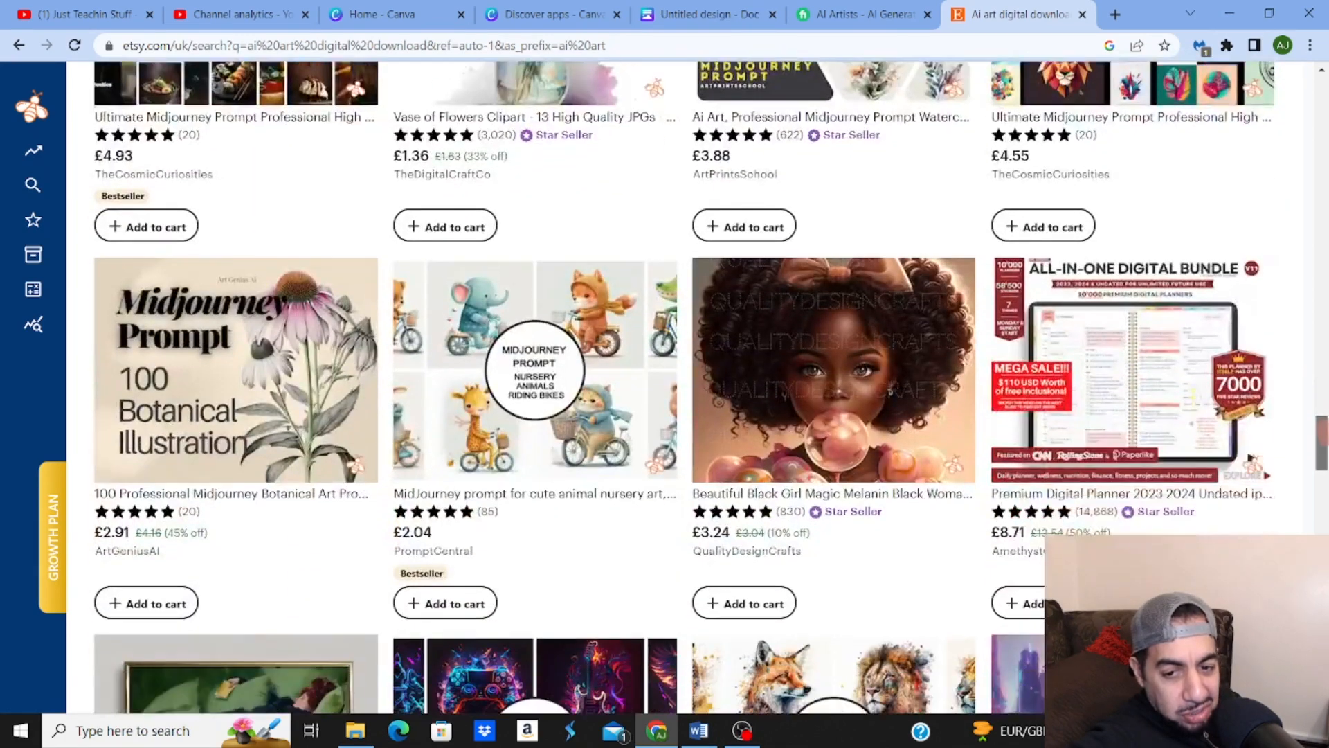
scroll(1250, 93, "down", 10)
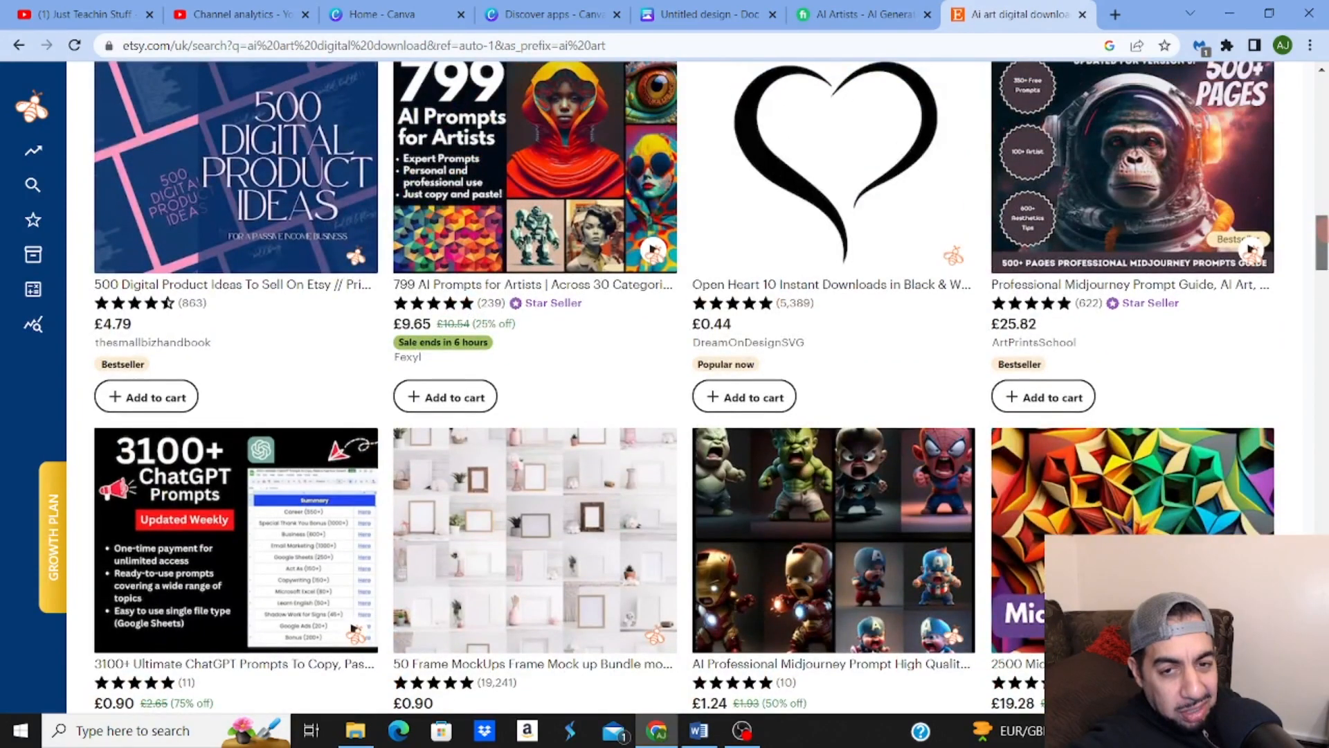
mouse_move(540, 17)
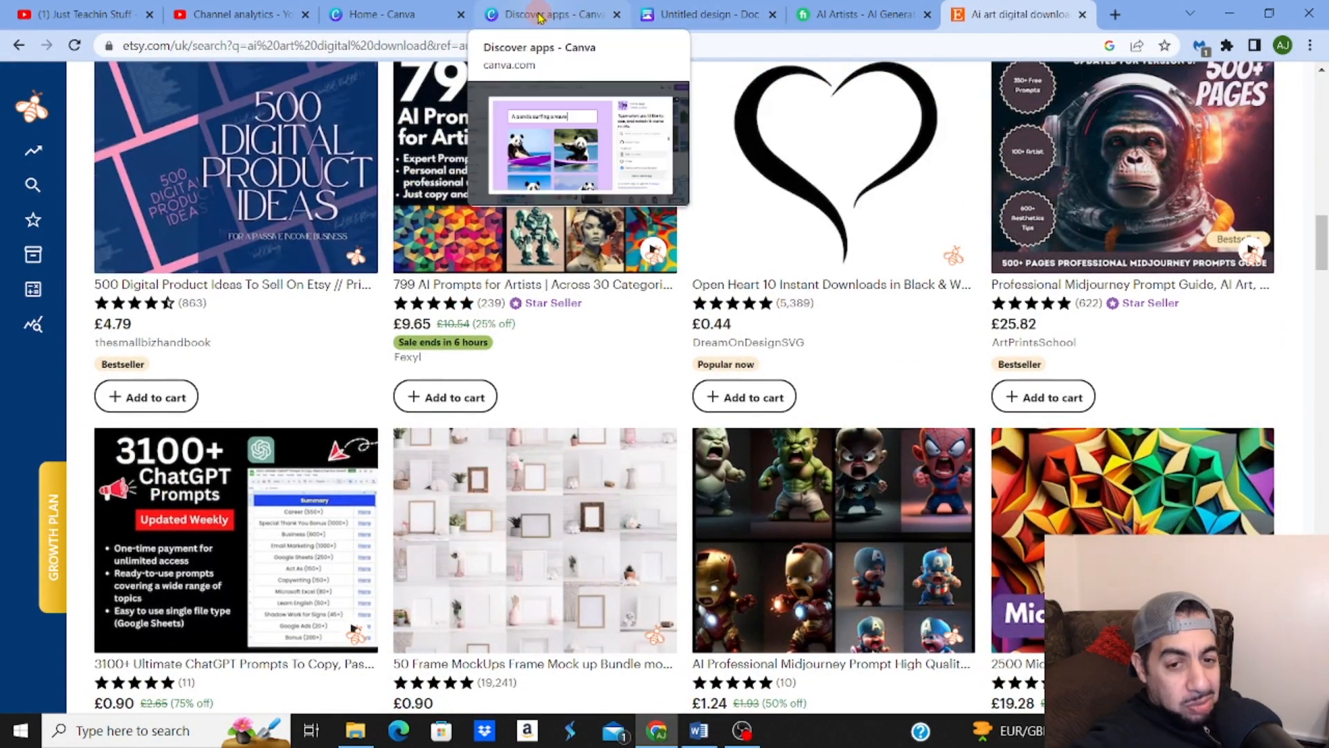
left_click(724, 10)
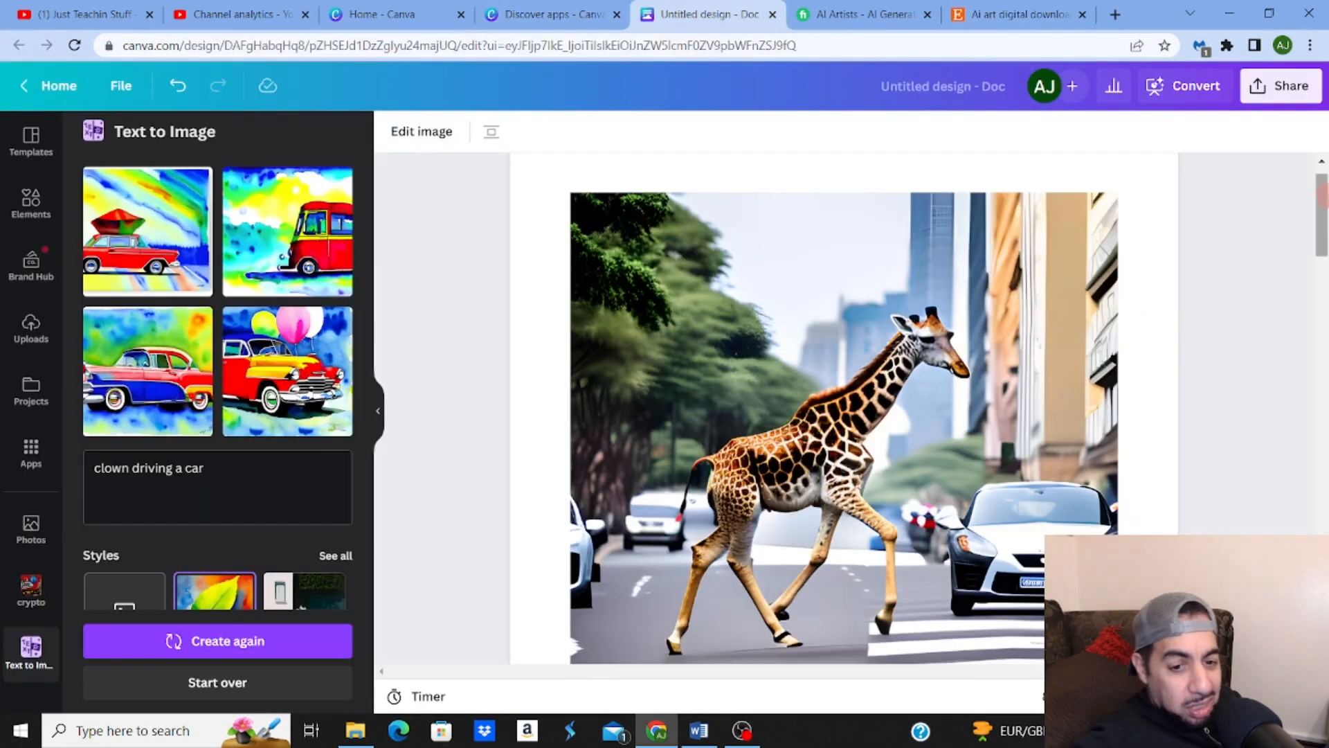